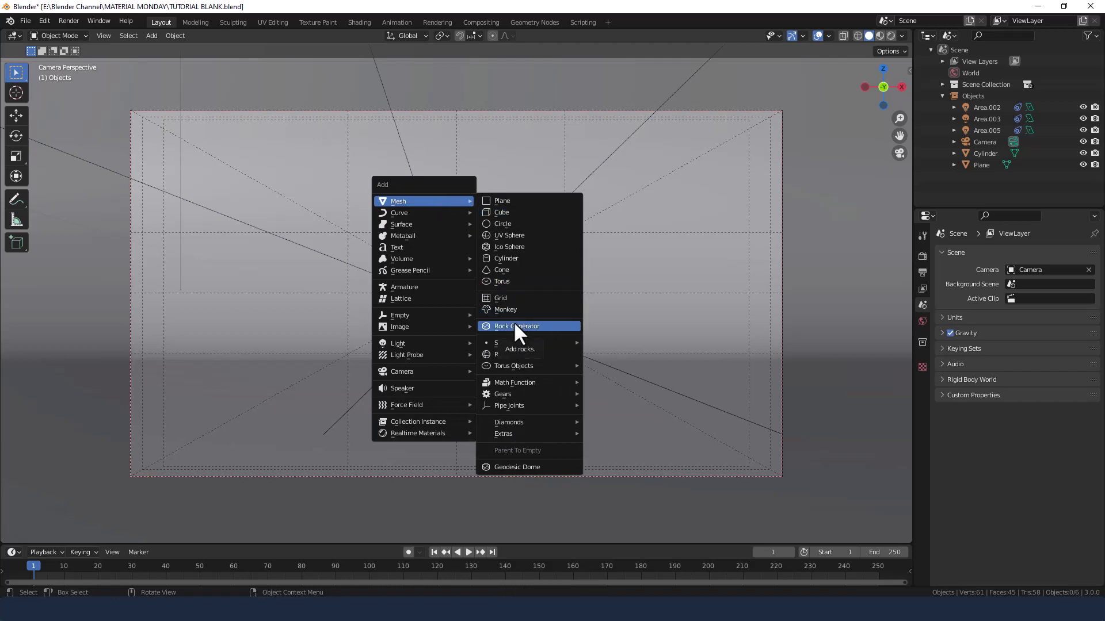
Generate a rock with the Rock Generator, using scale ranges X 1.29–1.80, Y 2.16–2.65 and Z 1.82–2.49.
{"action": "left_click", "coordinate": [515, 326]}
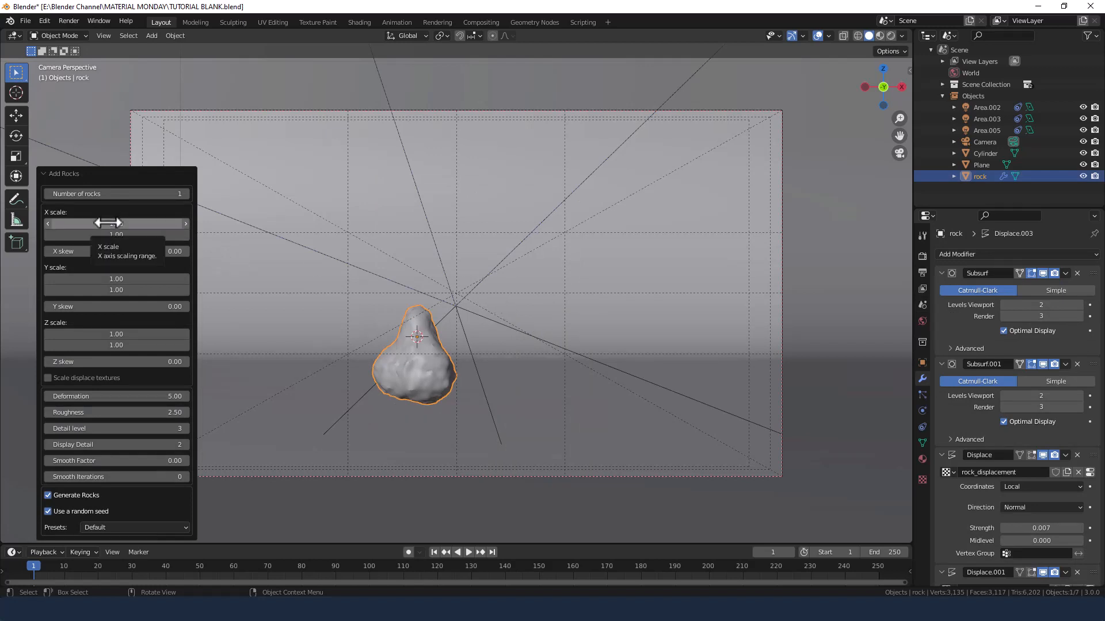
{"action": "mouse_move", "coordinate": [108, 222]}
{"action": "left_mouse_down"}
{"action": "mouse_move", "coordinate": [121, 224]}
{"action": "mouse_move", "coordinate": [109, 226]}
{"action": "left_mouse_up"}
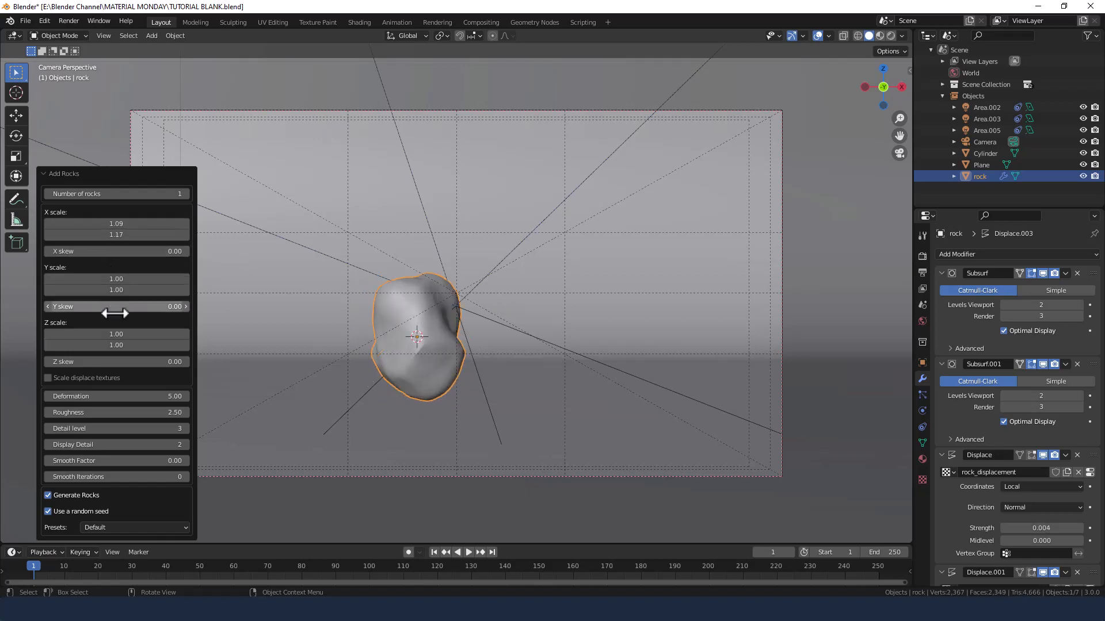
{"action": "left_click_drag", "start_coordinate": [118, 336], "coordinate": [224, 324]}
{"action": "left_click_drag", "start_coordinate": [116, 347], "coordinate": [70, 347]}
{"action": "left_click_drag", "start_coordinate": [109, 224], "coordinate": [121, 225]}
{"action": "left_click_drag", "start_coordinate": [104, 234], "coordinate": [131, 236]}
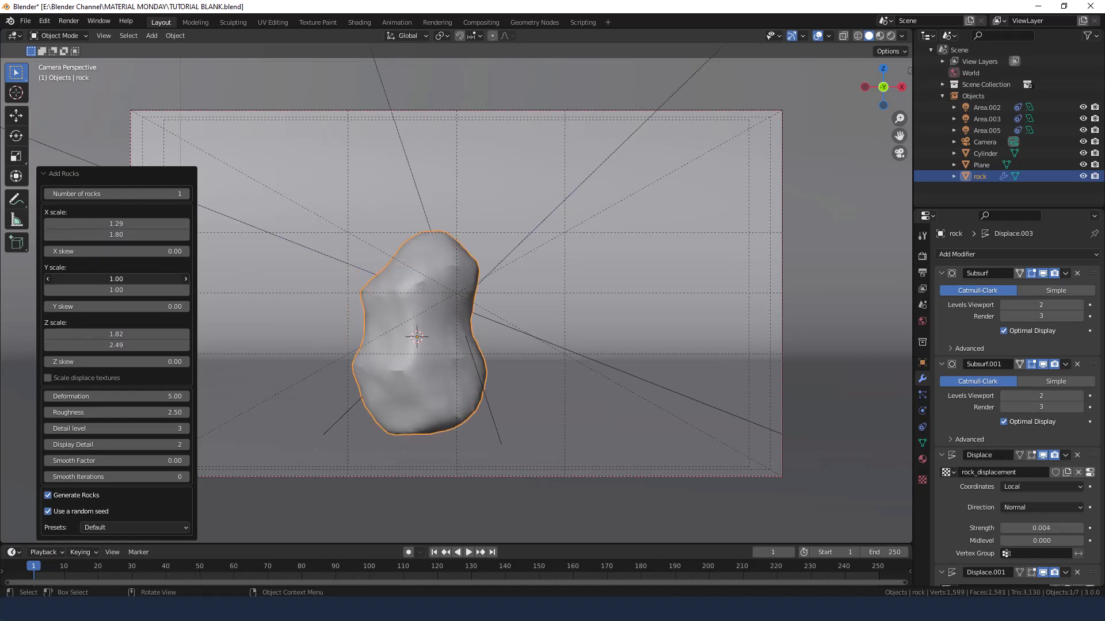
{"action": "left_click_drag", "start_coordinate": [116, 279], "coordinate": [173, 279]}
Scale the rock up uniformly by about 1.33 and raise it about 0.38 m.
{"action": "key", "text": "s"}
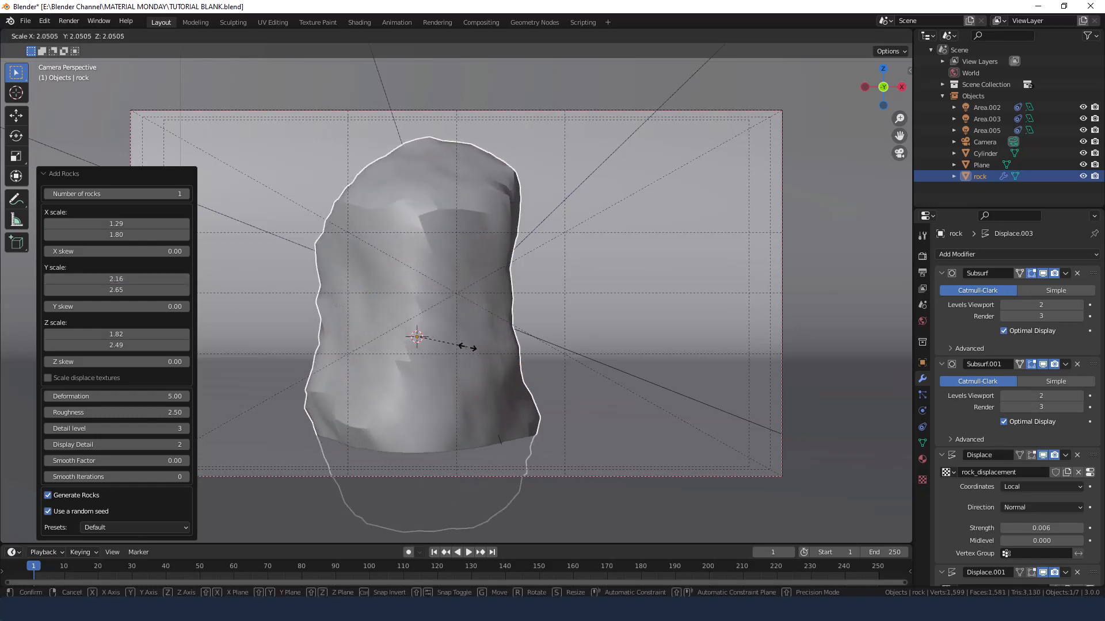
{"action": "left_click", "coordinate": [433, 365]}
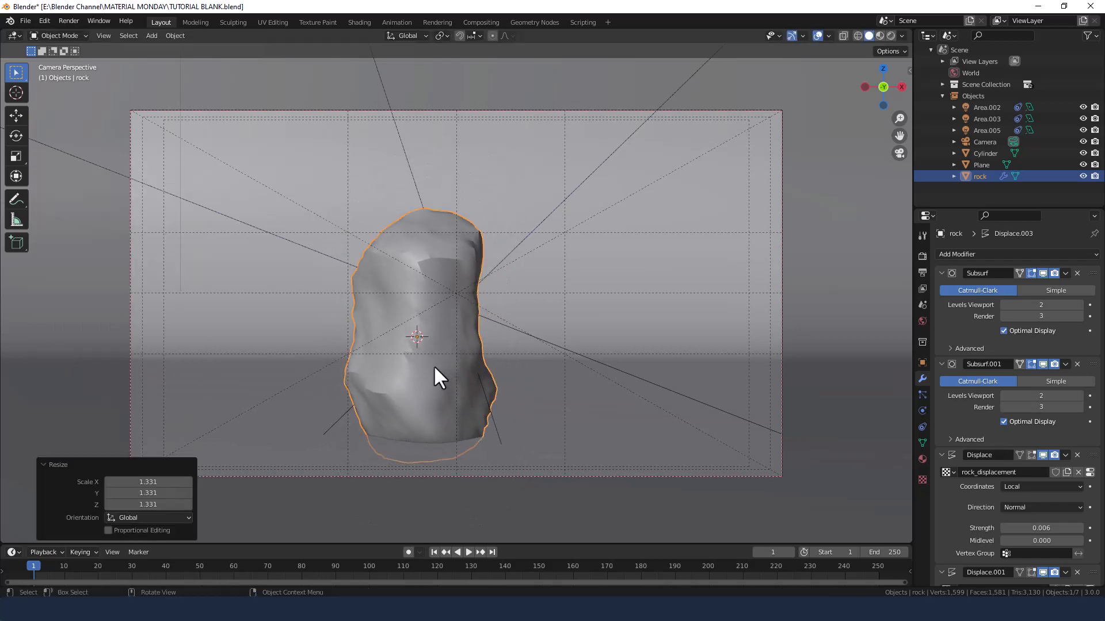
{"action": "key", "text": "g"}
{"action": "left_click", "coordinate": [435, 329]}
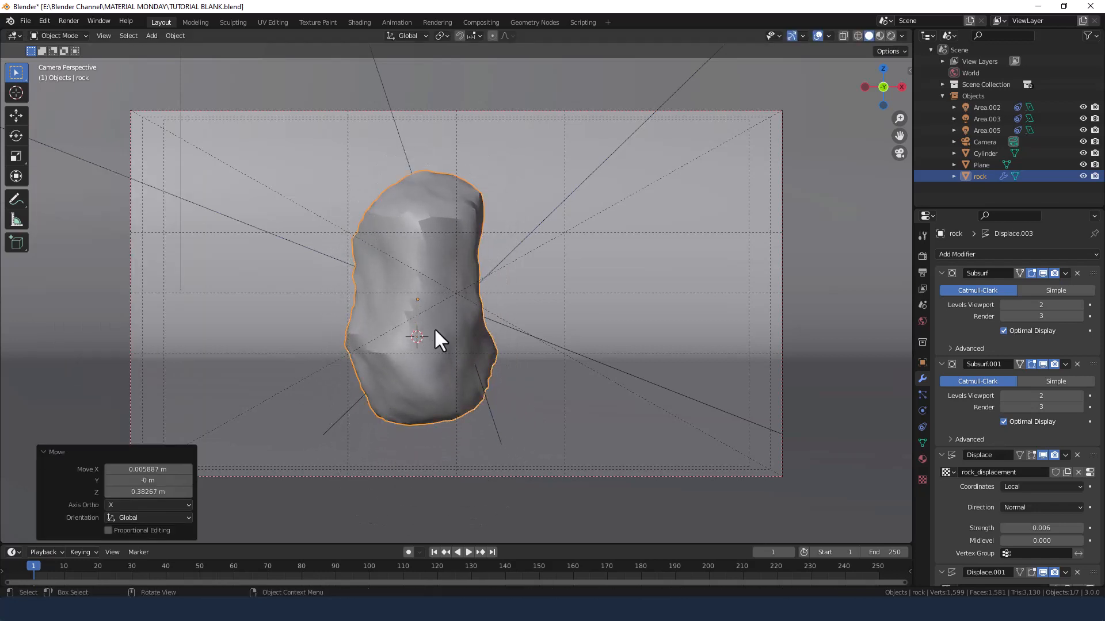
Move the rock about 0.32 m along the X axis to centre it in the camera frame and shade it smooth.
{"action": "key", "text": "g"}
{"action": "key", "text": "x"}
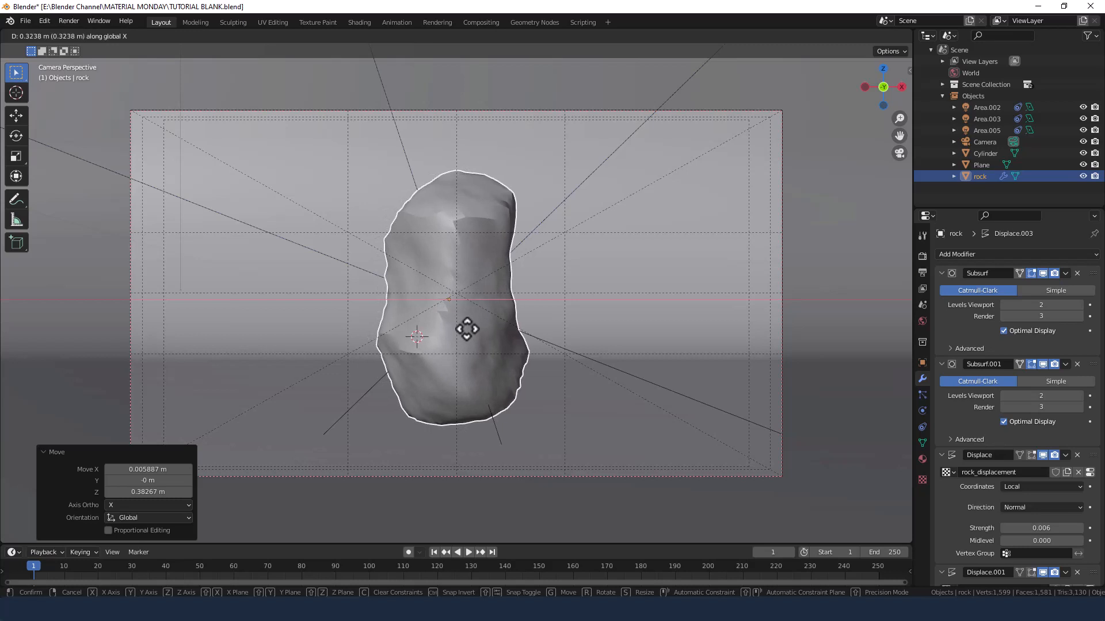
{"action": "left_click", "coordinate": [466, 329]}
{"action": "right_click", "coordinate": [465, 327]}
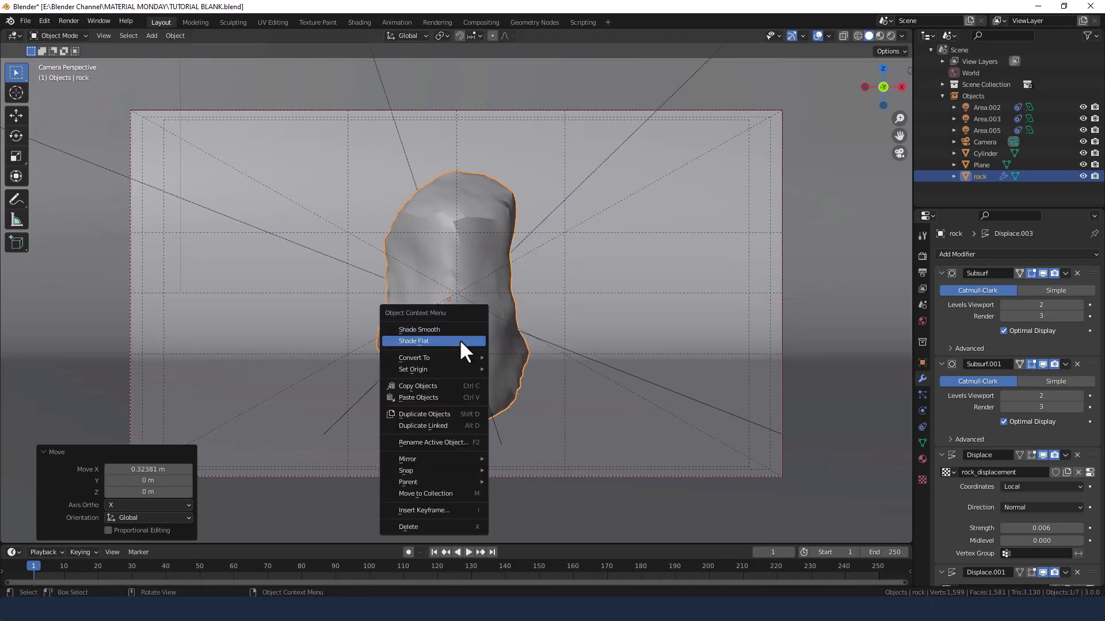
{"action": "left_click", "coordinate": [453, 326]}
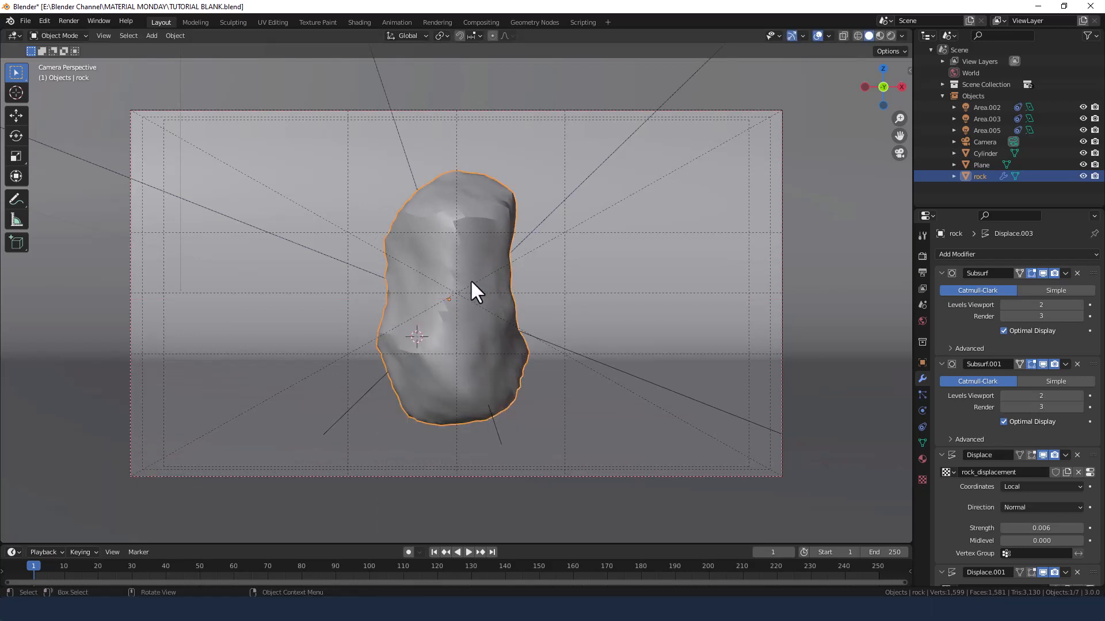
Switch to the Shading workspace with a taller 3D viewport shown in Rendered shading.
{"action": "left_click", "coordinate": [362, 23]}
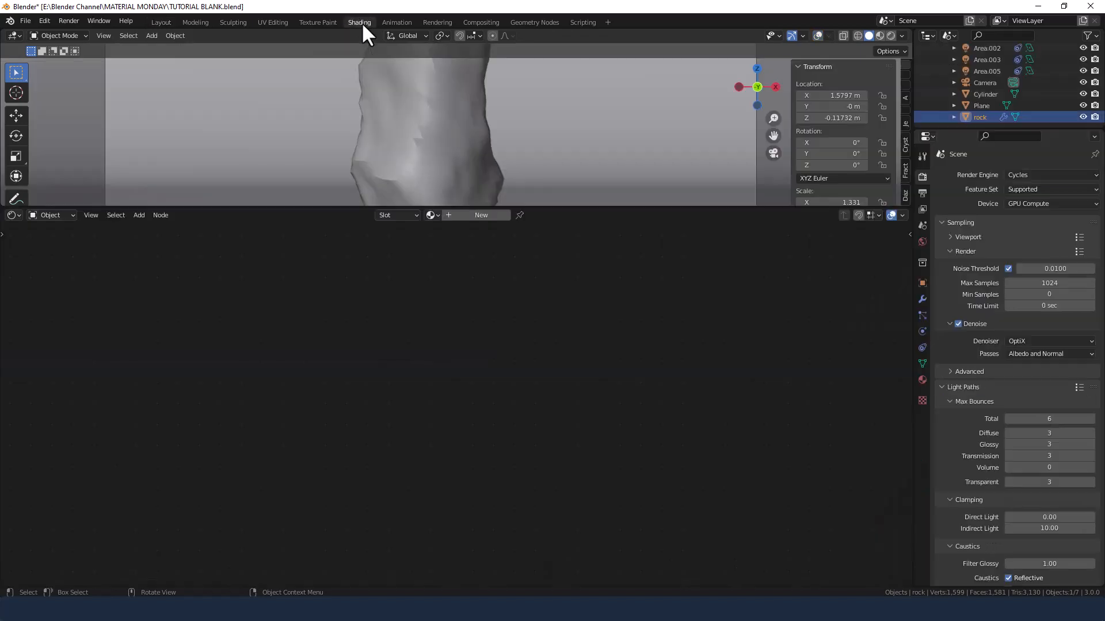
{"action": "left_click_drag", "start_coordinate": [526, 208], "coordinate": [525, 248]}
{"action": "left_click", "coordinate": [891, 35]}
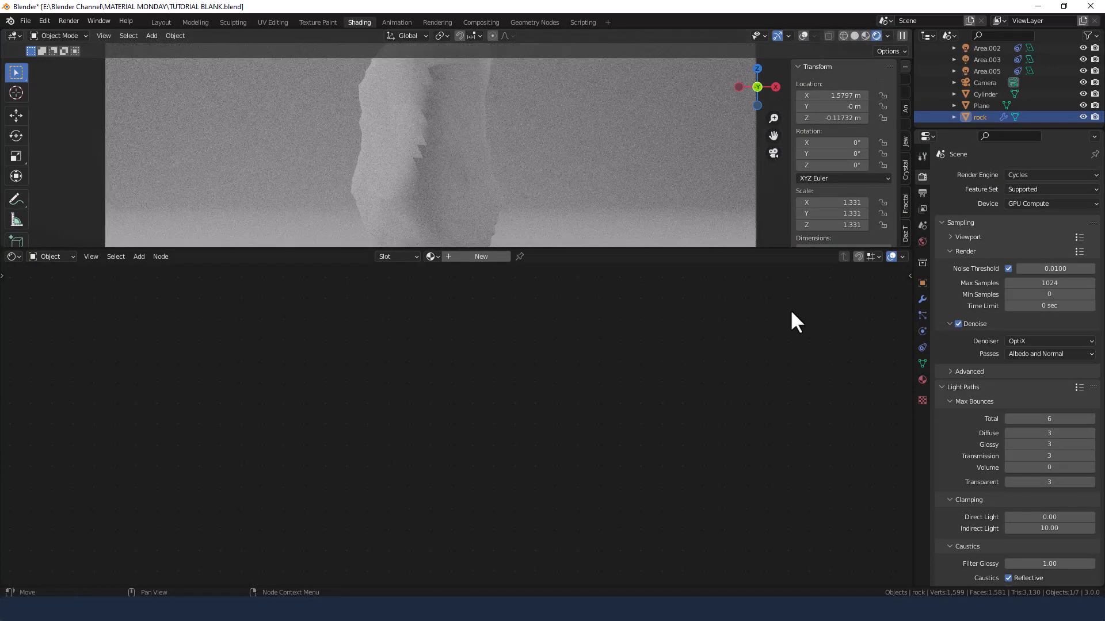
Create a new material for the rock and set its Principled BSDF Specular value to 0.1.
{"action": "left_click", "coordinate": [450, 171]}
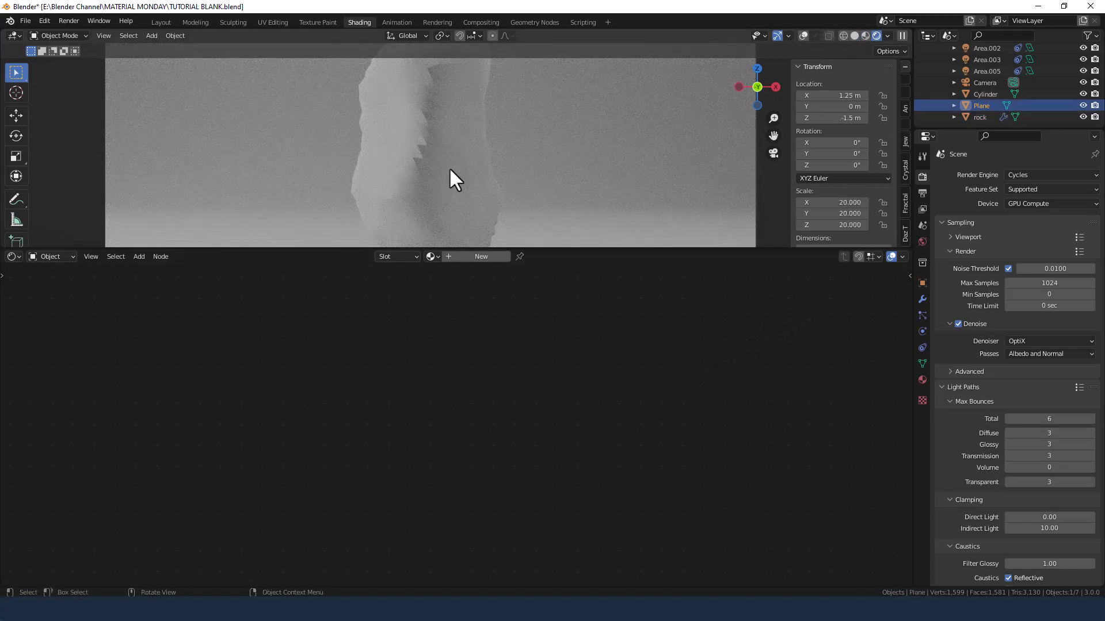
{"action": "left_click", "coordinate": [449, 170]}
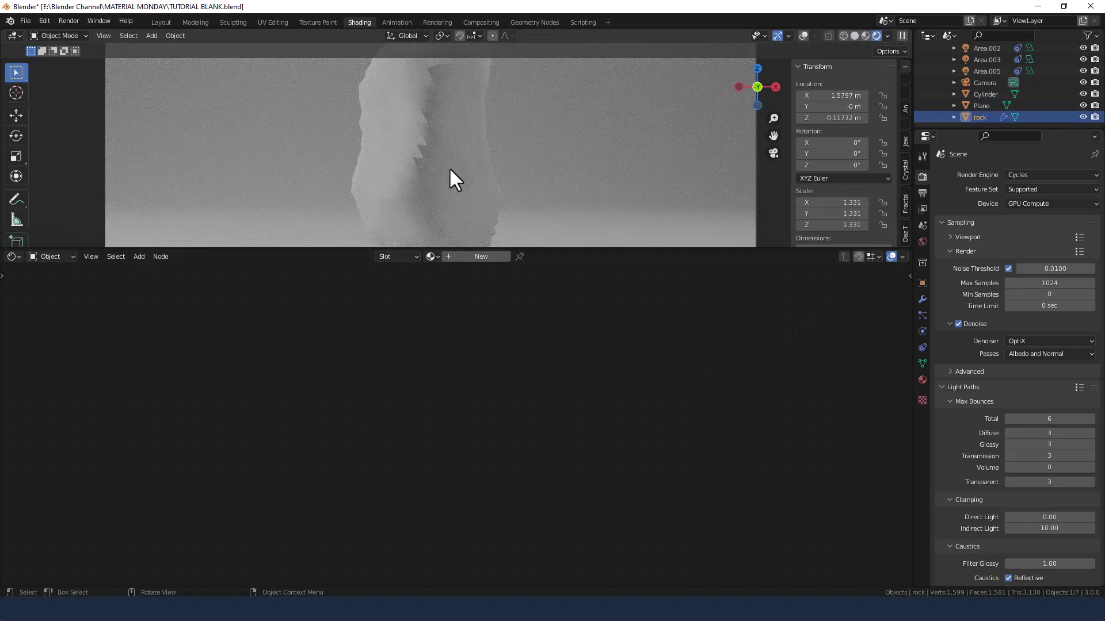
{"action": "left_click", "coordinate": [478, 256]}
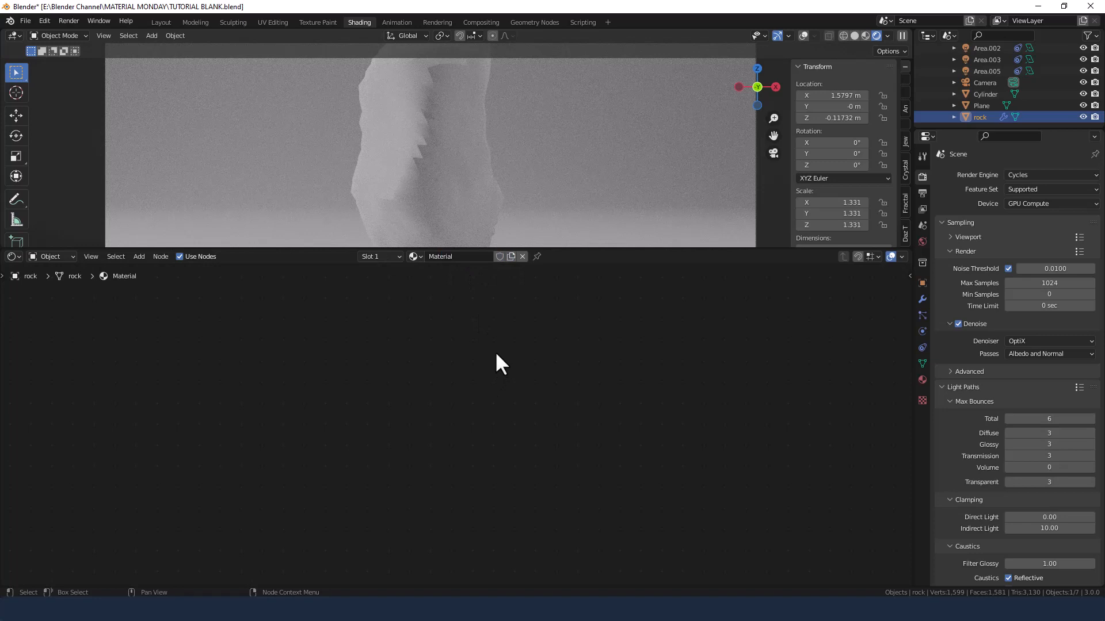
{"action": "middle_click_drag", "start_coordinate": [315, 362], "coordinate": [511, 350]}
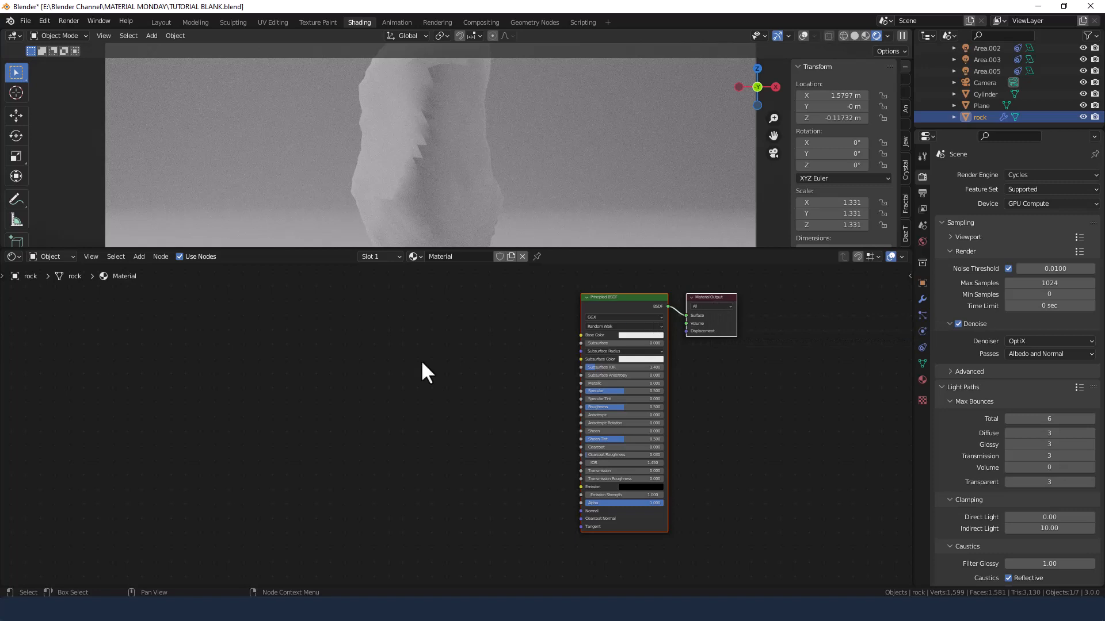
{"action": "scroll", "coordinate": [422, 363], "scroll_direction": "up", "scroll_amount": 3}
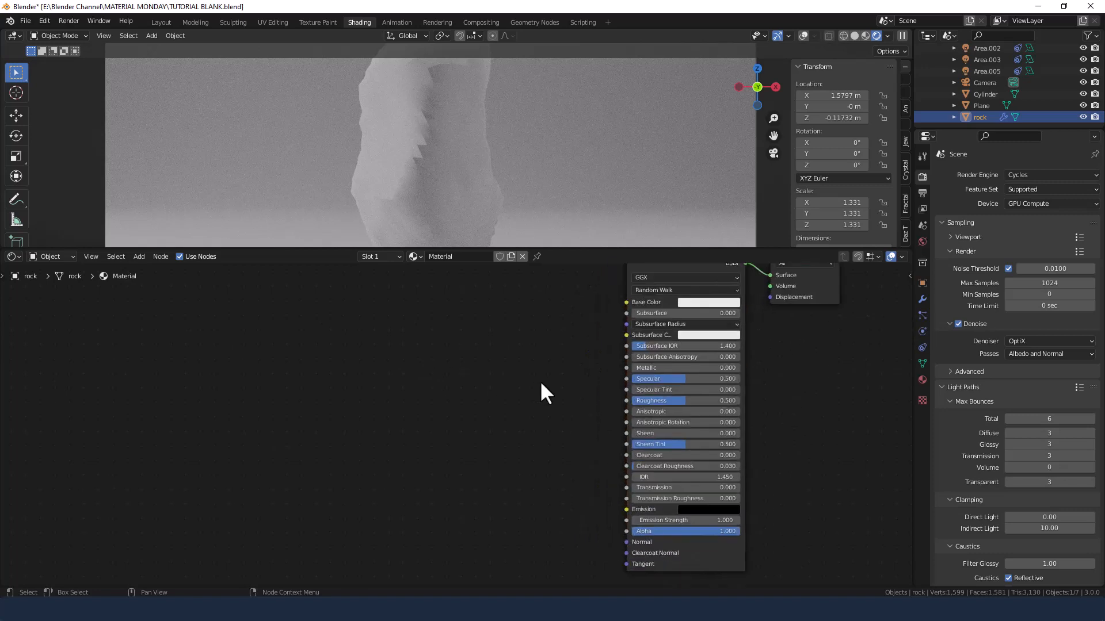
{"action": "middle_click_drag", "start_coordinate": [576, 365], "coordinate": [392, 367]}
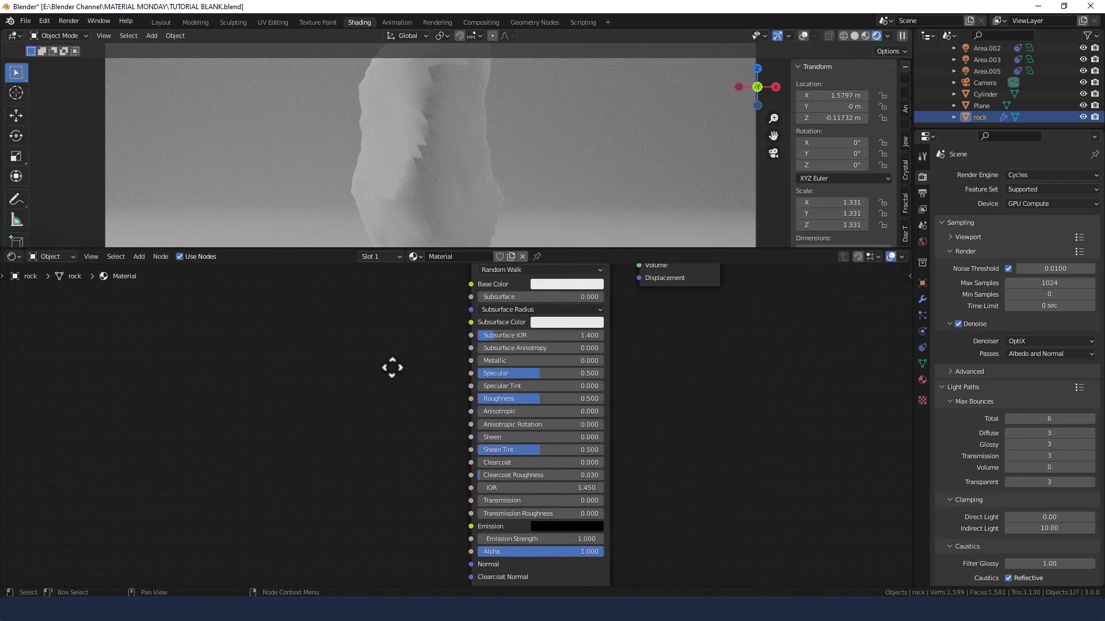
{"action": "left_click", "coordinate": [525, 373]}
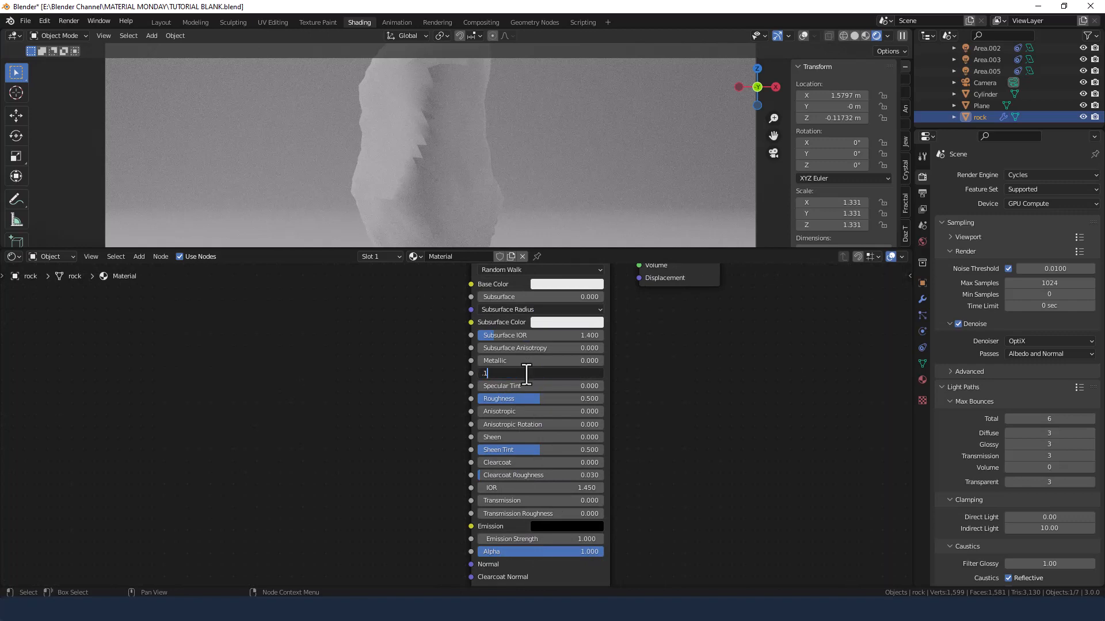
{"action": "key", "text": "Return"}
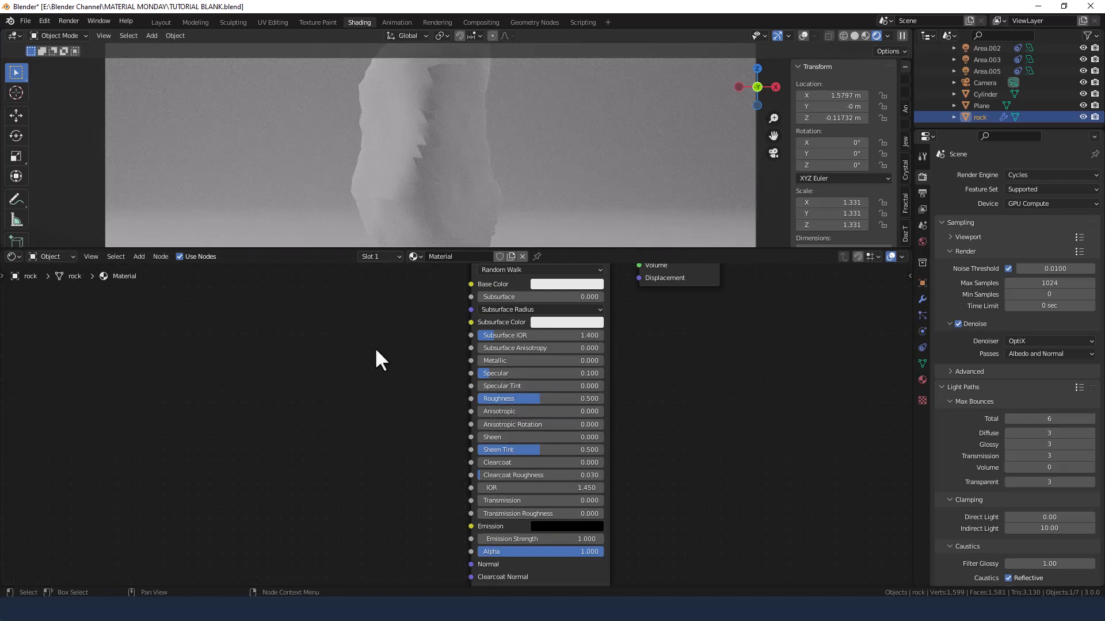
Add a Noise Texture node well to the left of the Principled BSDF node.
{"action": "scroll", "coordinate": [376, 351], "scroll_direction": "down", "scroll_amount": 2}
{"action": "middle_click_drag", "start_coordinate": [377, 350], "coordinate": [618, 334]}
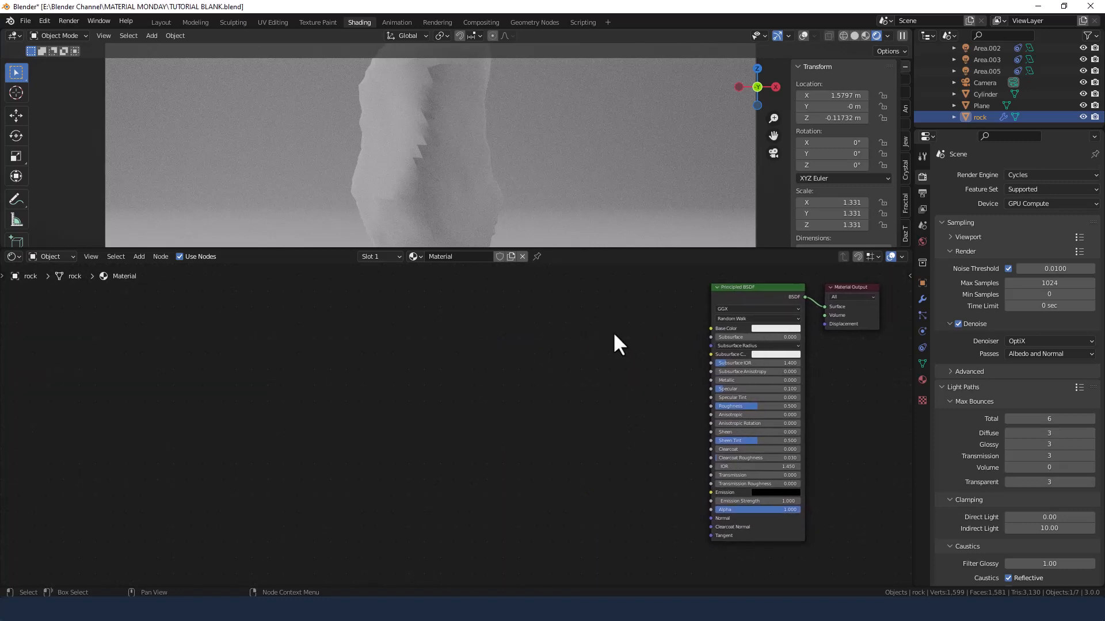
{"action": "key", "text": "shift+a"}
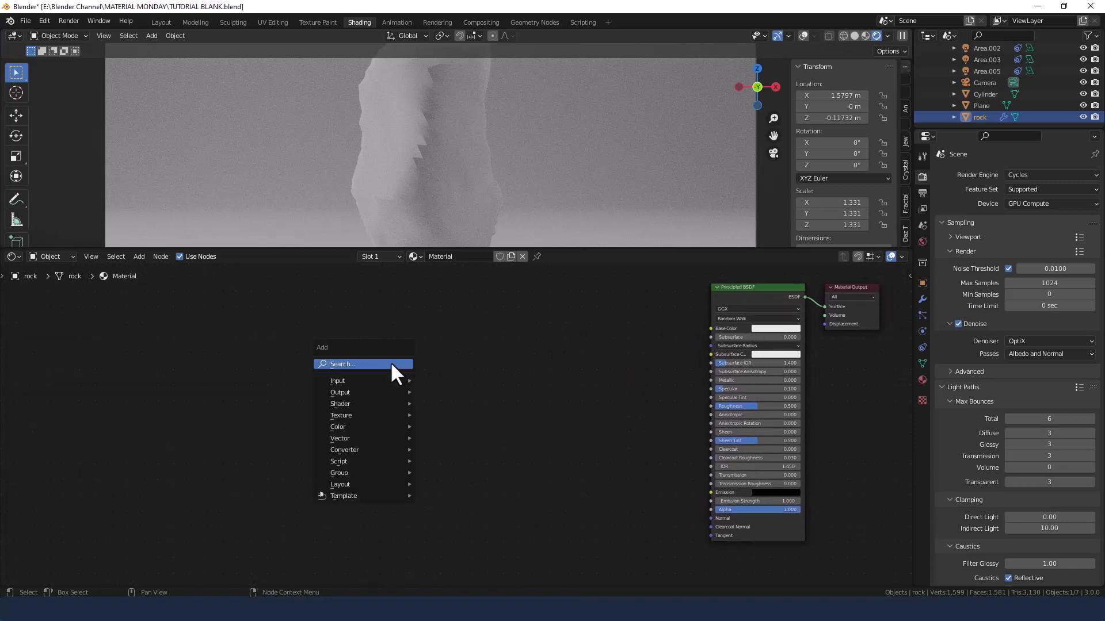
{"action": "left_click", "coordinate": [360, 363]}
{"action": "type", "text": "nois"}
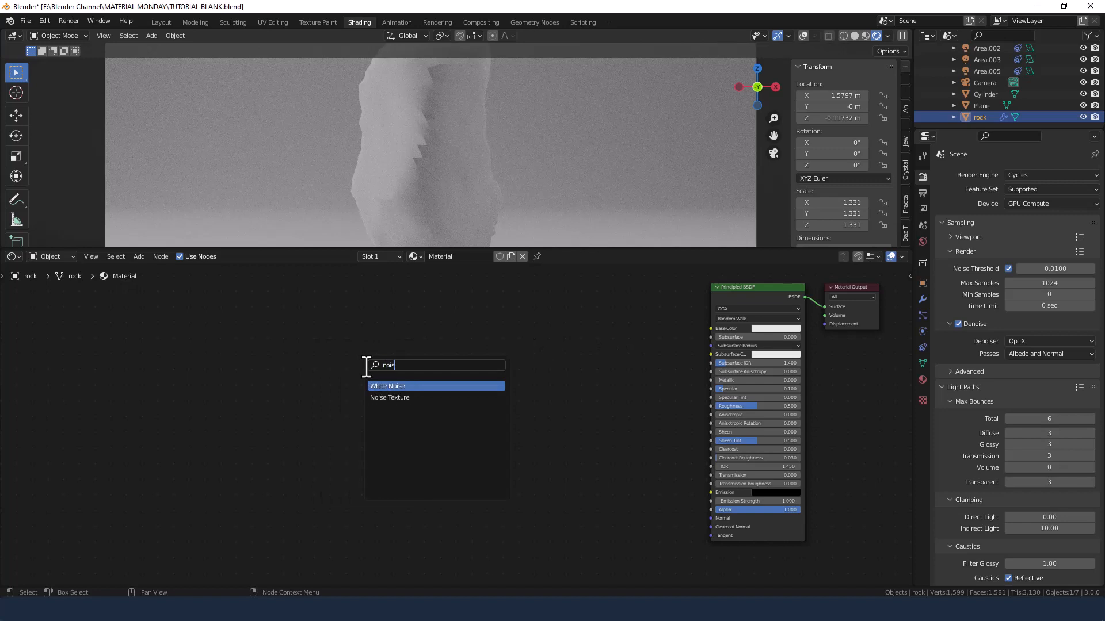
{"action": "key", "text": "Down"}
{"action": "key", "text": "Return"}
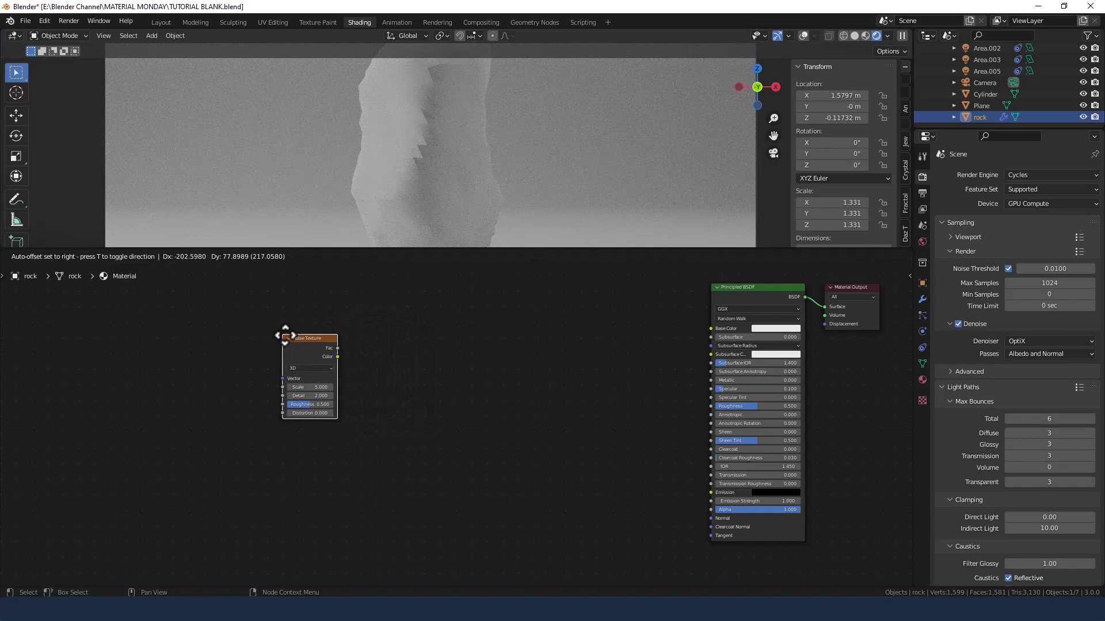
{"action": "left_click", "coordinate": [286, 335]}
Duplicate the Noise Texture node twice, stacking the copies between the original and the Principled BSDF.
{"action": "key", "text": "shift+d"}
{"action": "left_click", "coordinate": [529, 352]}
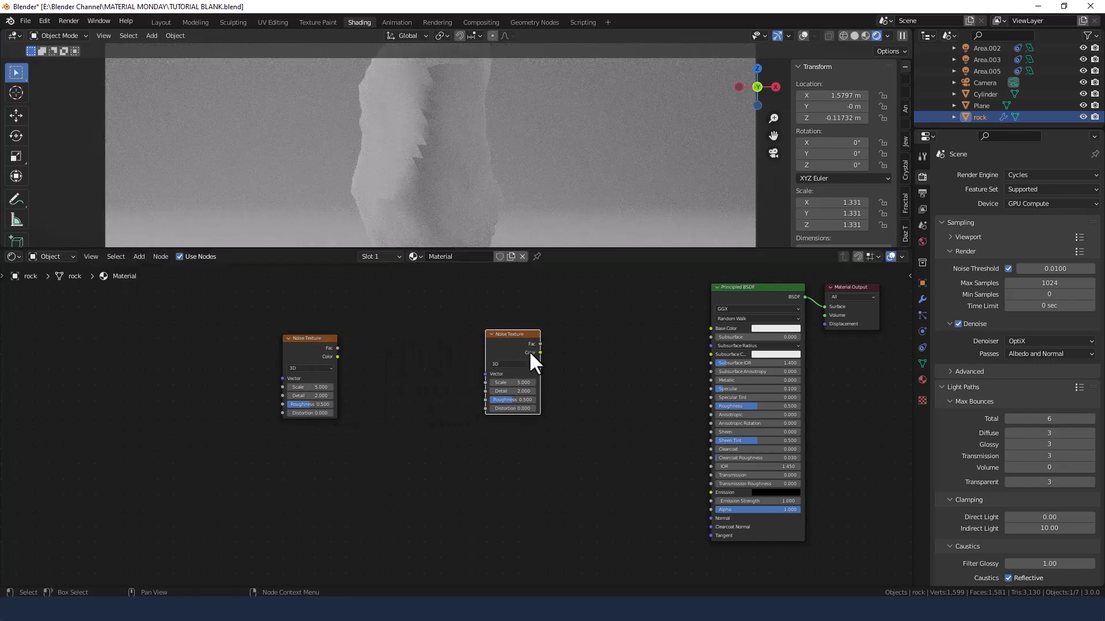
{"action": "key", "text": "shift+d"}
{"action": "left_click", "coordinate": [538, 494]}
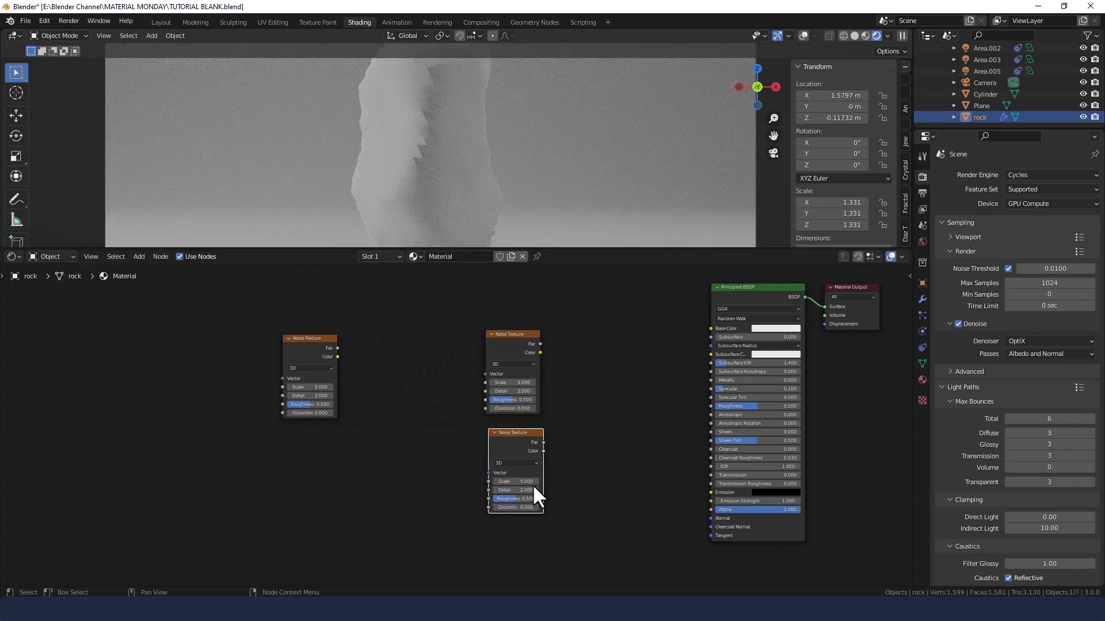
Add a Voronoi Texture node above the two stacked Noise Texture nodes.
{"action": "left_click", "coordinate": [420, 481]}
{"action": "key", "text": "shift+a"}
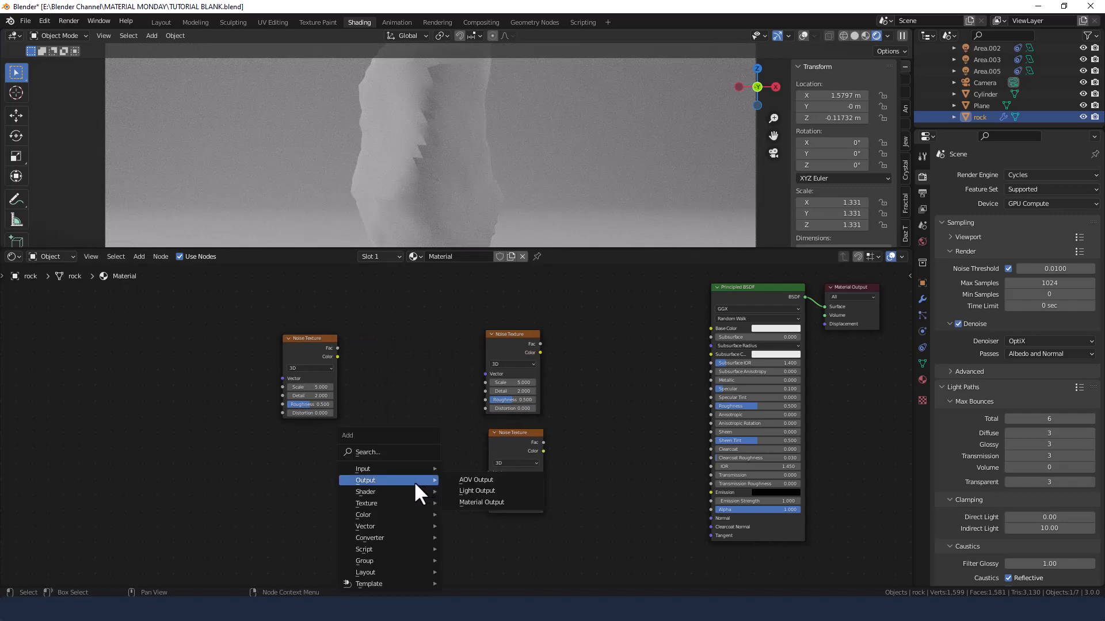
{"action": "left_click", "coordinate": [382, 455]}
{"action": "type", "text": "voro"}
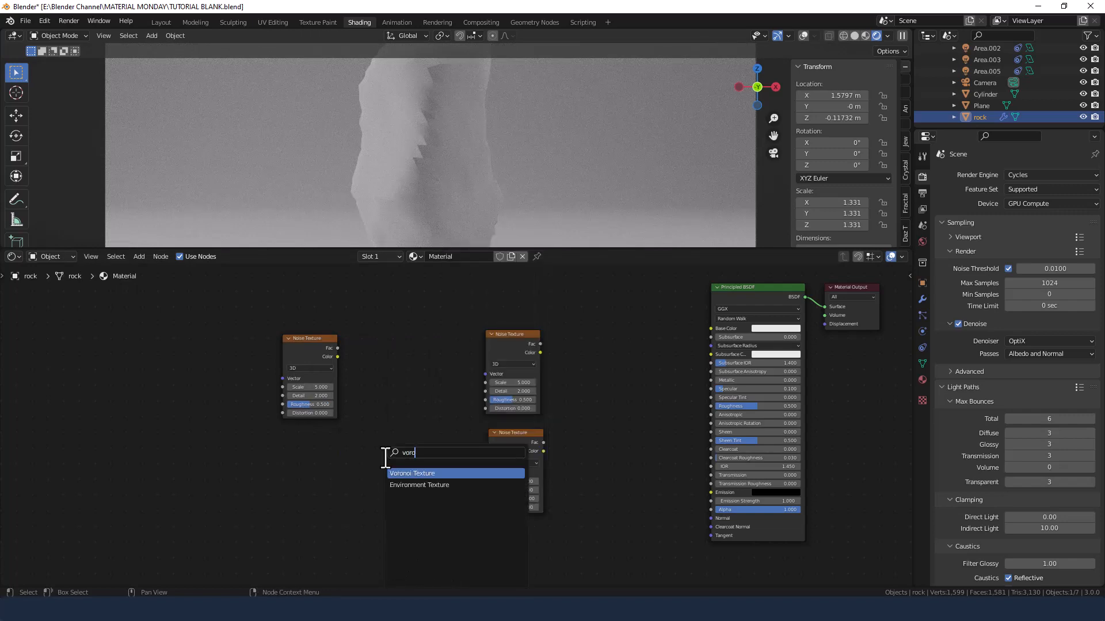
{"action": "key", "text": "Return"}
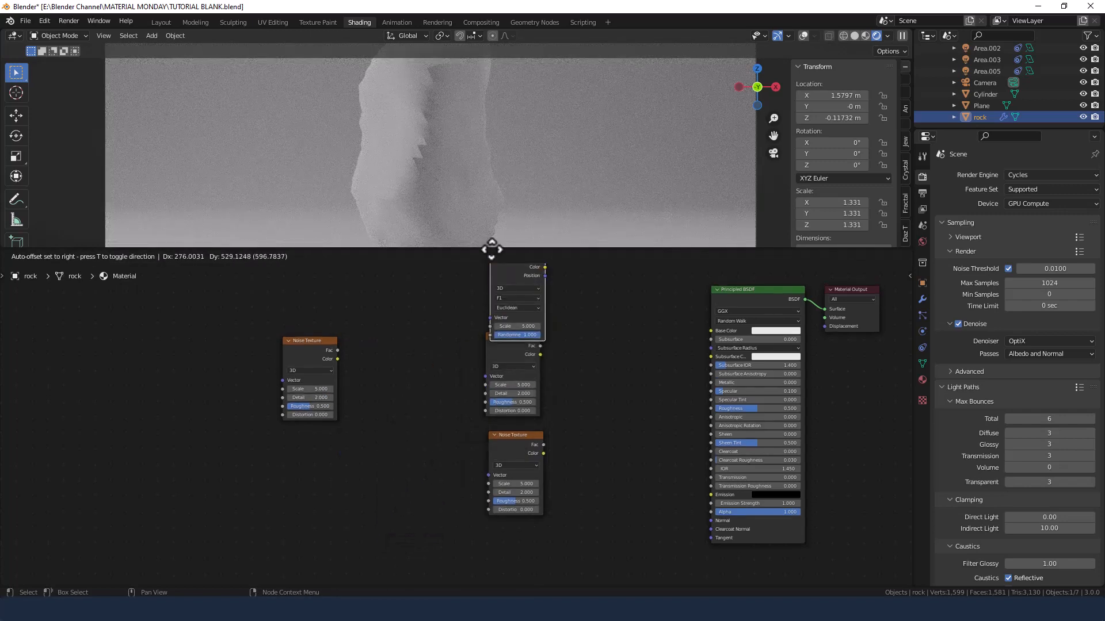
{"action": "left_click", "coordinate": [485, 306]}
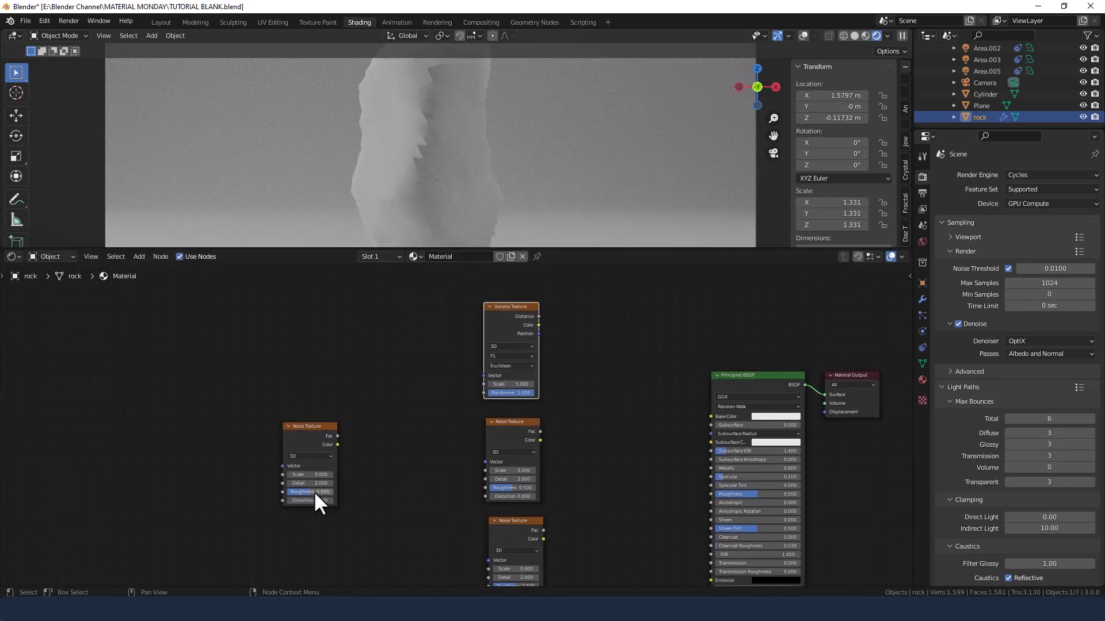
Add connected Texture Coordinate and Mapping nodes in front of the leftmost Noise Texture.
{"action": "middle_click_drag", "start_coordinate": [330, 495], "coordinate": [310, 450]}
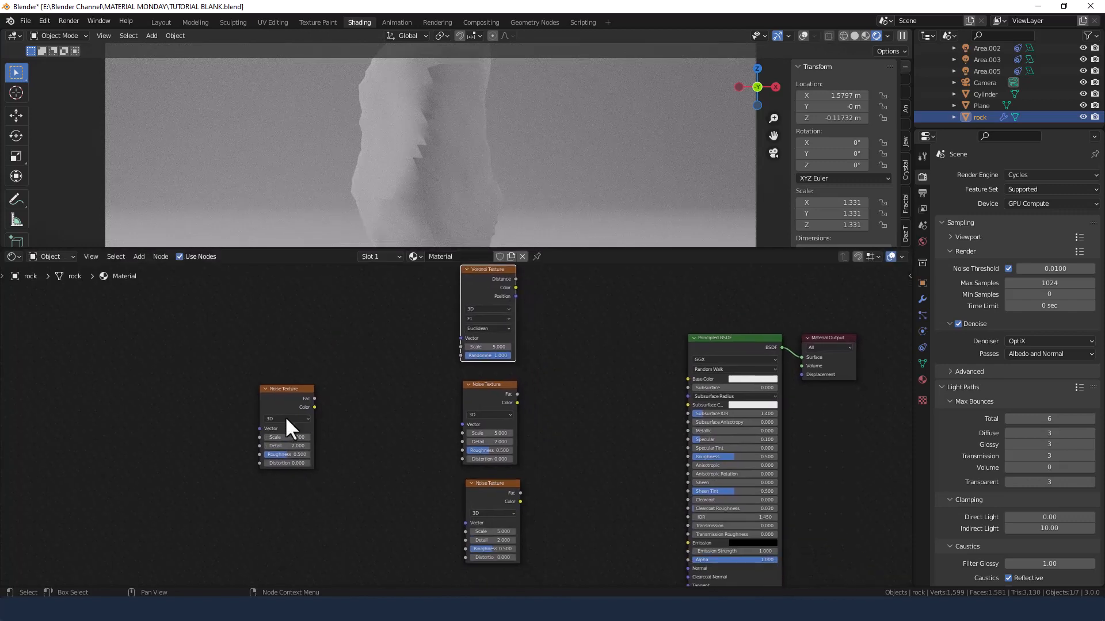
{"action": "left_click", "coordinate": [281, 389]}
{"action": "key", "text": "ctrl+t"}
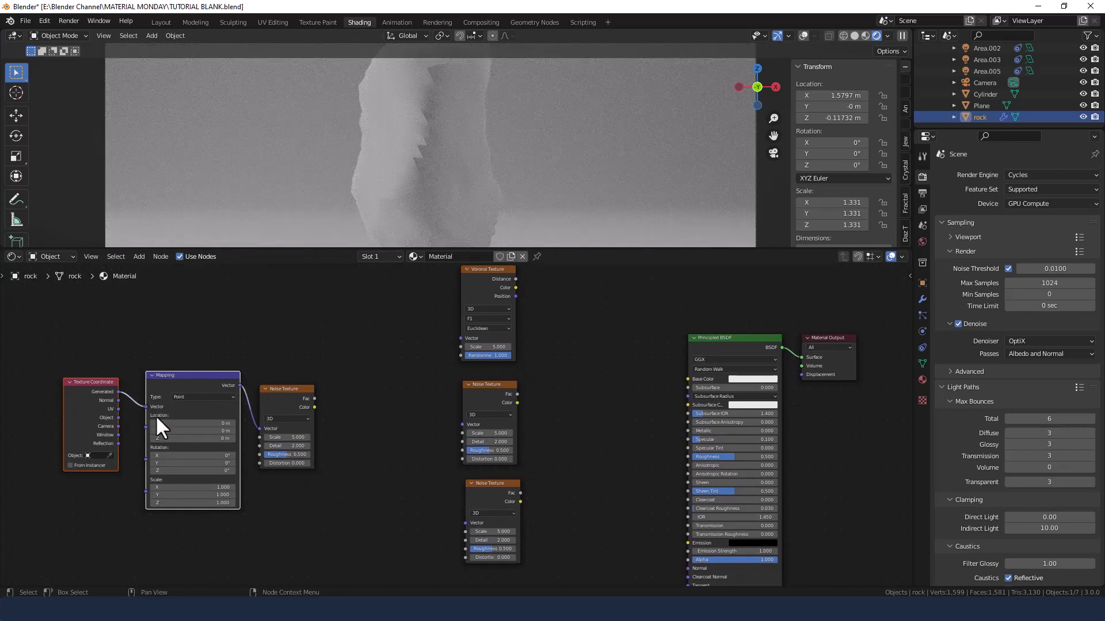
Duplicate the Texture Coordinate and Mapping pair and place the copy below the original.
{"action": "middle_click_drag", "start_coordinate": [278, 458], "coordinate": [330, 366]}
{"action": "key", "text": "shift+d"}
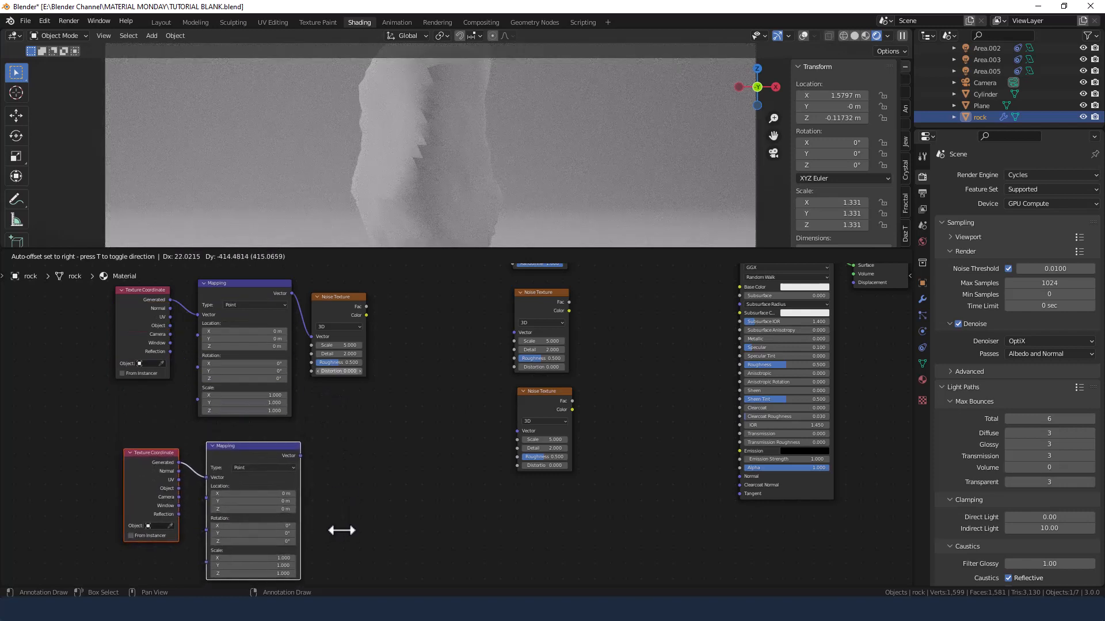
{"action": "left_click", "coordinate": [327, 521]}
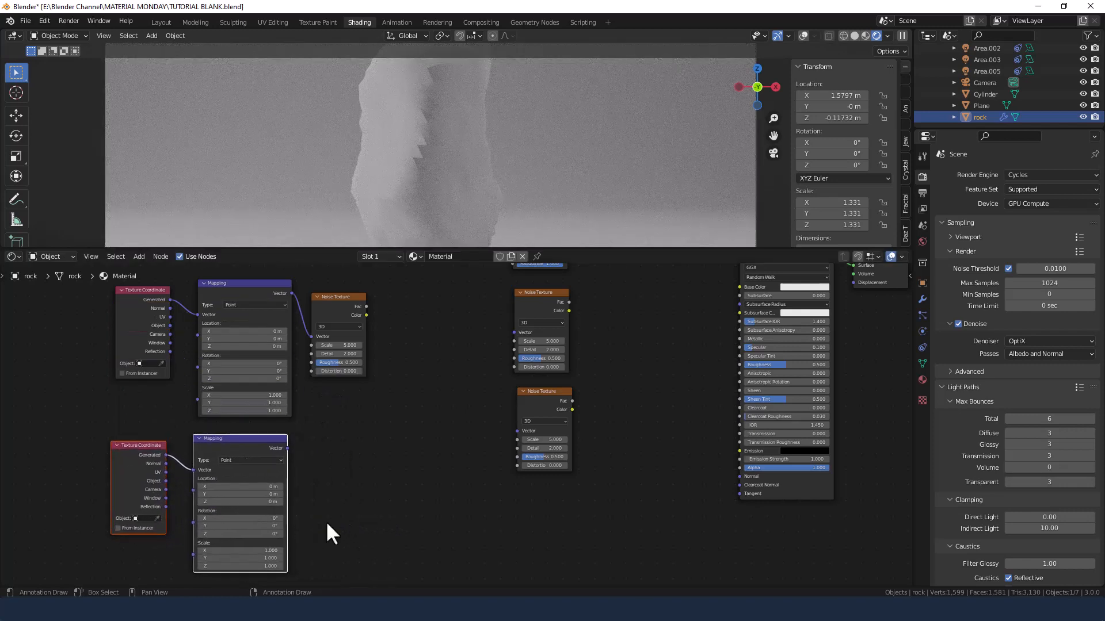
Detach the leftmost Noise Texture and insert it between the upper Texture Coordinate and Mapping nodes.
{"action": "left_click", "coordinate": [313, 334]}
{"action": "middle_click_drag", "start_coordinate": [390, 347], "coordinate": [397, 382]}
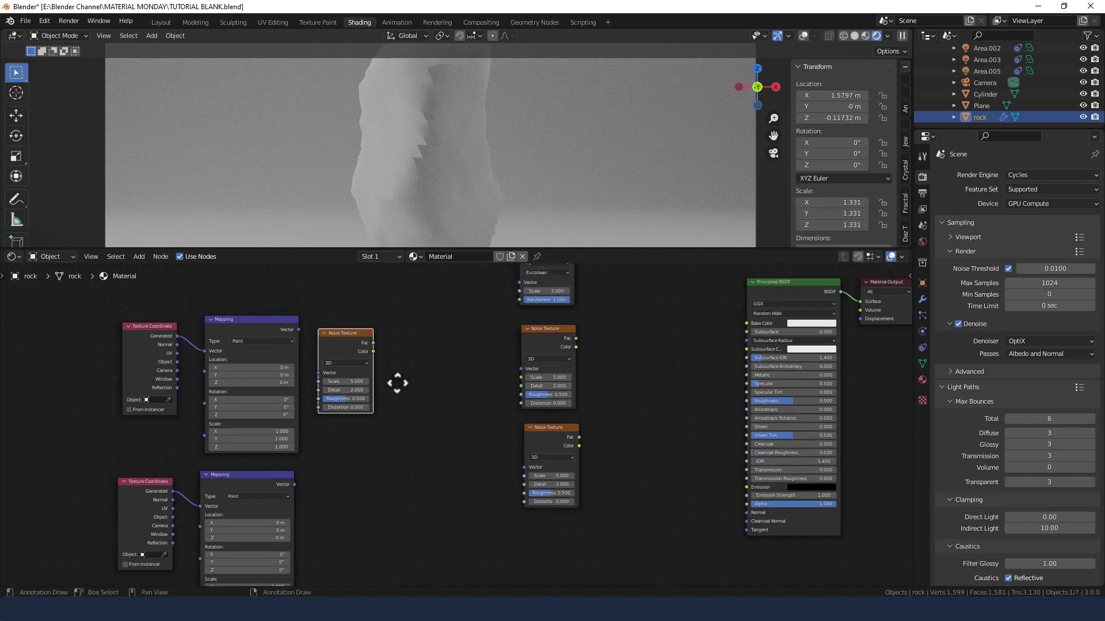
{"action": "left_click_drag", "start_coordinate": [347, 335], "coordinate": [238, 309]}
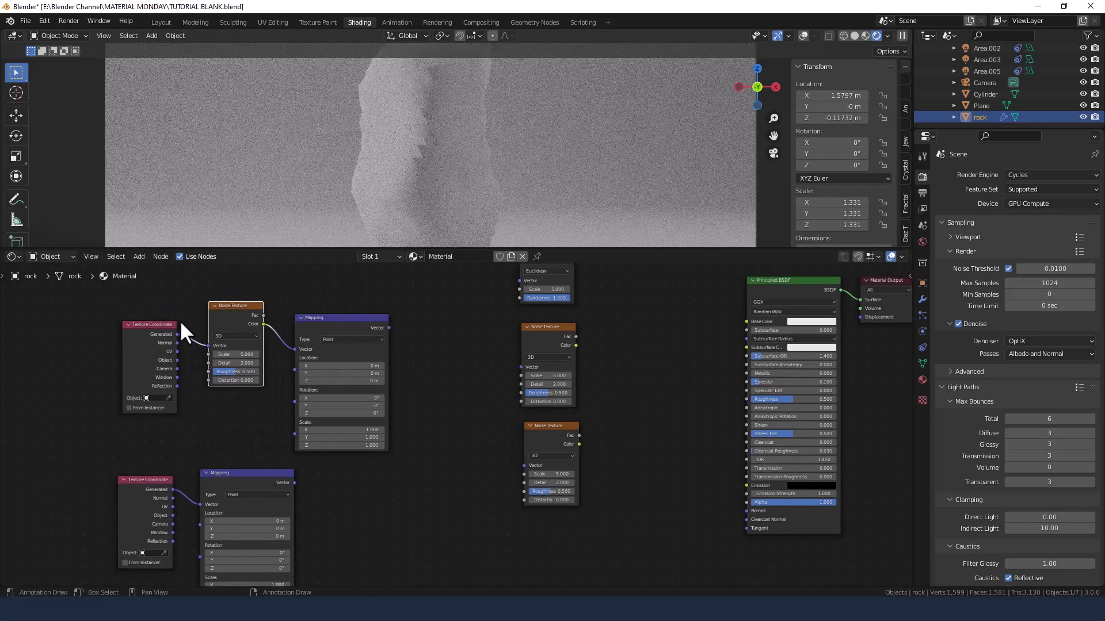
Shift the upper Texture Coordinate, Noise and Mapping chain left, and move the Voronoi and two stacked Noise Textures close beside the Mapping nodes.
{"action": "left_click_drag", "start_coordinate": [145, 293], "coordinate": [370, 387]}
{"action": "left_click_drag", "start_coordinate": [355, 329], "coordinate": [269, 327]}
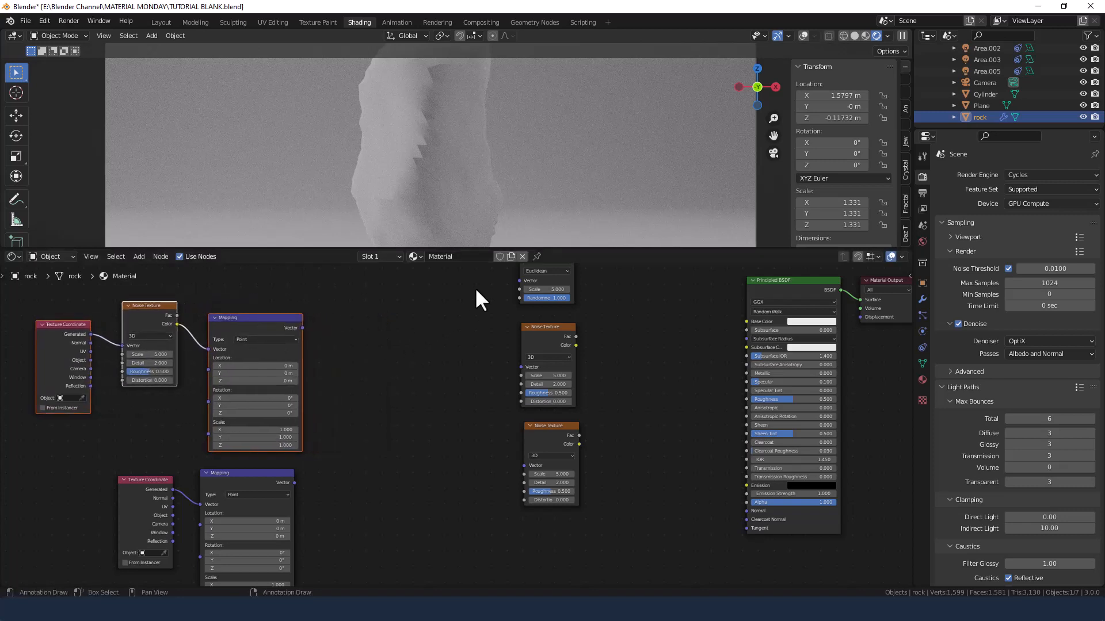
{"action": "left_click_drag", "start_coordinate": [474, 288], "coordinate": [605, 493]}
{"action": "left_click_drag", "start_coordinate": [554, 424], "coordinate": [388, 485]}
{"action": "left_click", "coordinate": [329, 386]}
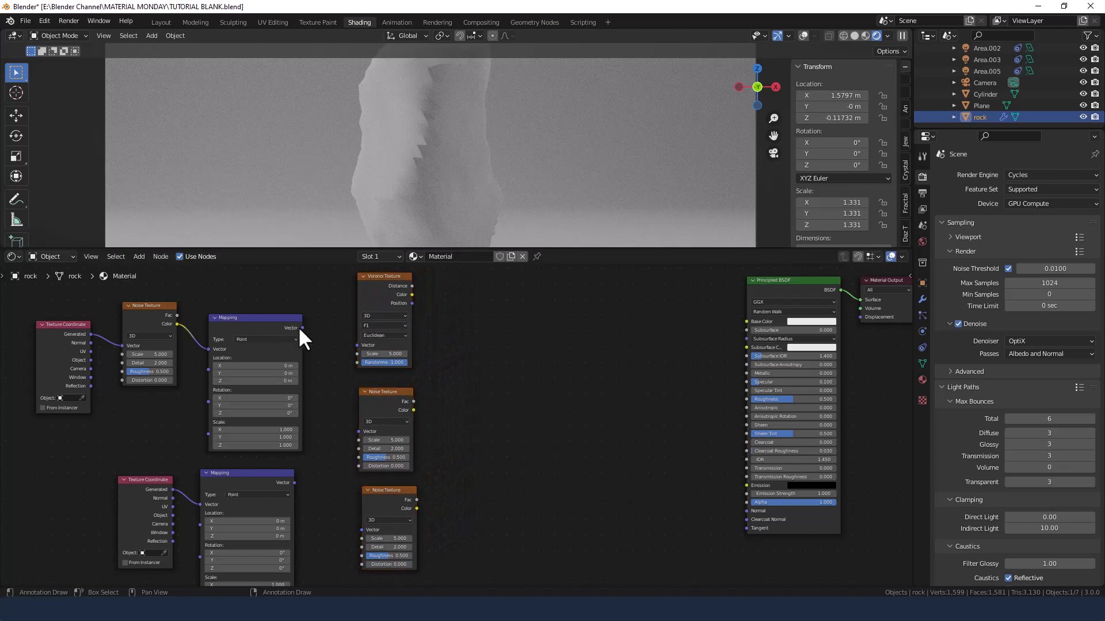
Connect the upper Mapping vector to the Voronoi and middle Noise Textures, and the lower Mapping vector to the lowest Noise Texture.
{"action": "left_click_drag", "start_coordinate": [302, 328], "coordinate": [360, 431]}
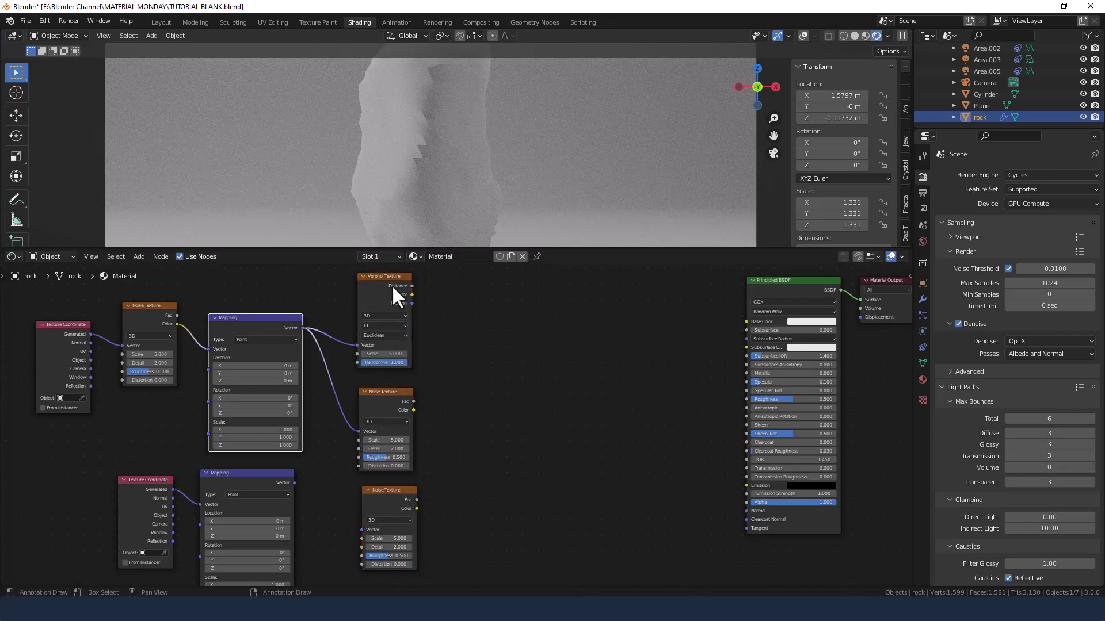
{"action": "middle_click_drag", "start_coordinate": [334, 518], "coordinate": [296, 402]}
{"action": "left_click_drag", "start_coordinate": [288, 404], "coordinate": [355, 452]}
{"action": "middle_click_drag", "start_coordinate": [469, 359], "coordinate": [456, 444]}
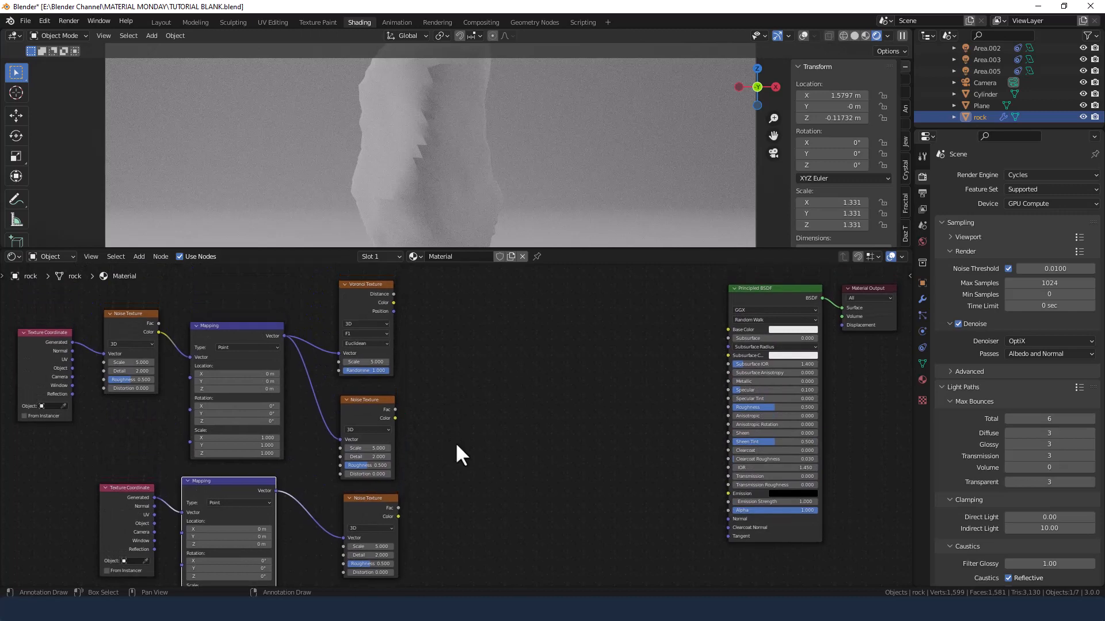
Add a MixRGB node fed by the Voronoi Distance in Color1 and the middle Noise Texture's Fac in Color2.
{"action": "middle_click_drag", "start_coordinate": [495, 363], "coordinate": [441, 367]}
{"action": "key", "text": "shift+a"}
{"action": "type", "text": "m"}
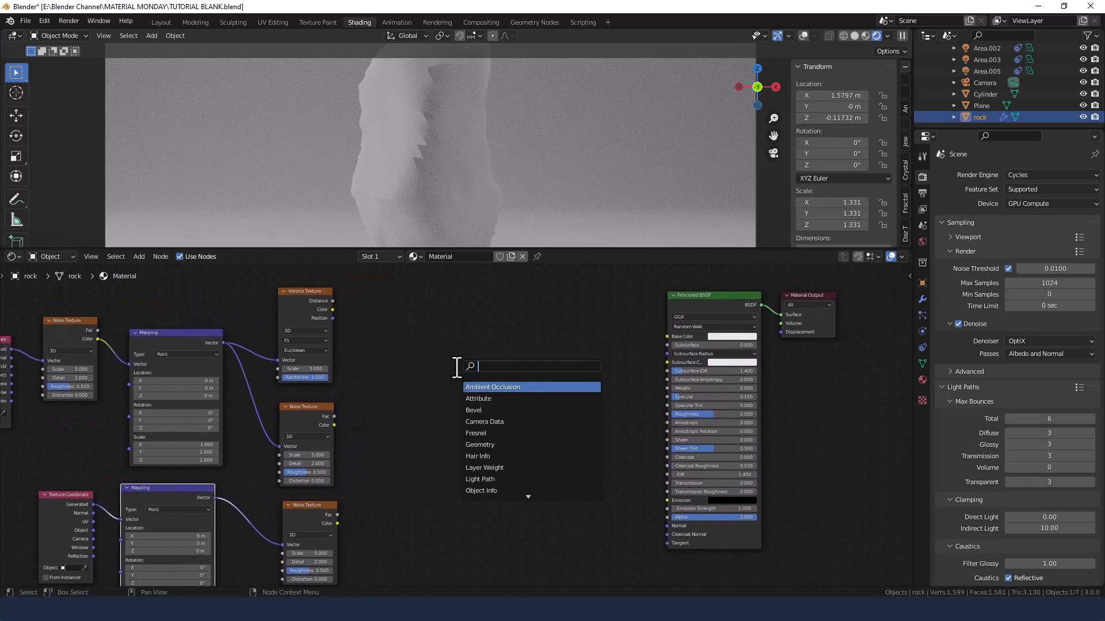
{"action": "type", "text": "i"}
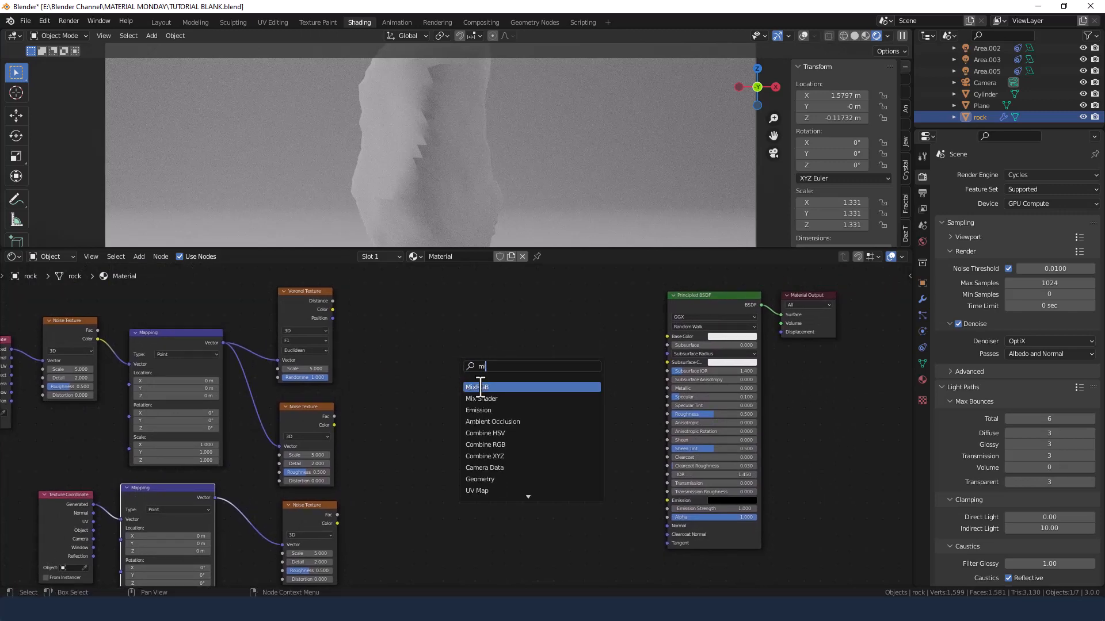
{"action": "left_click", "coordinate": [481, 387]}
{"action": "left_click", "coordinate": [429, 362]}
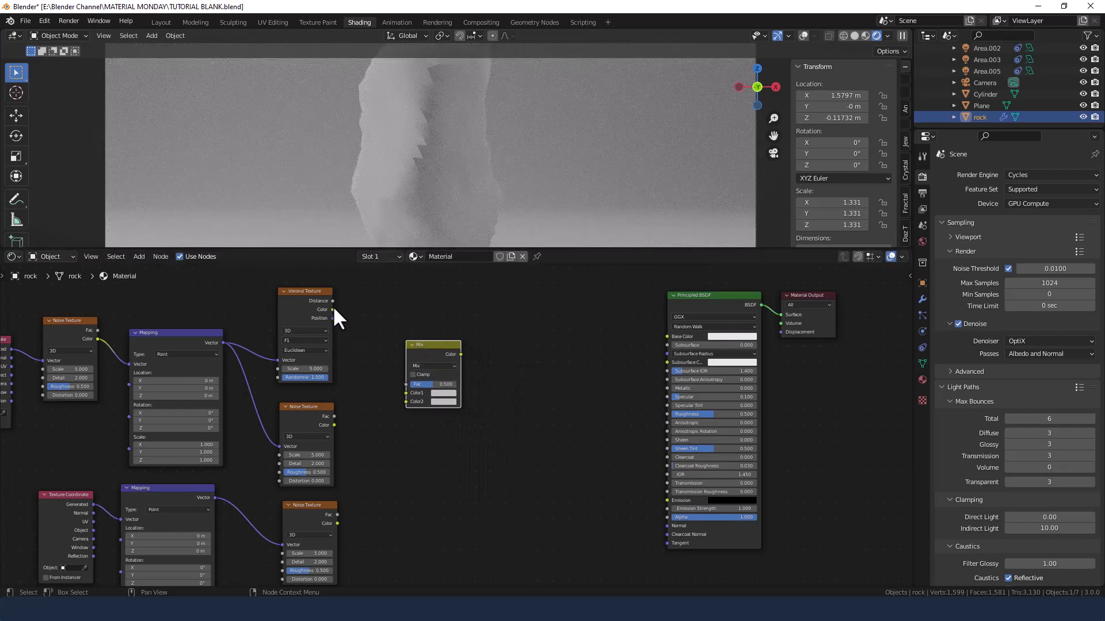
{"action": "left_click_drag", "start_coordinate": [332, 301], "coordinate": [404, 393]}
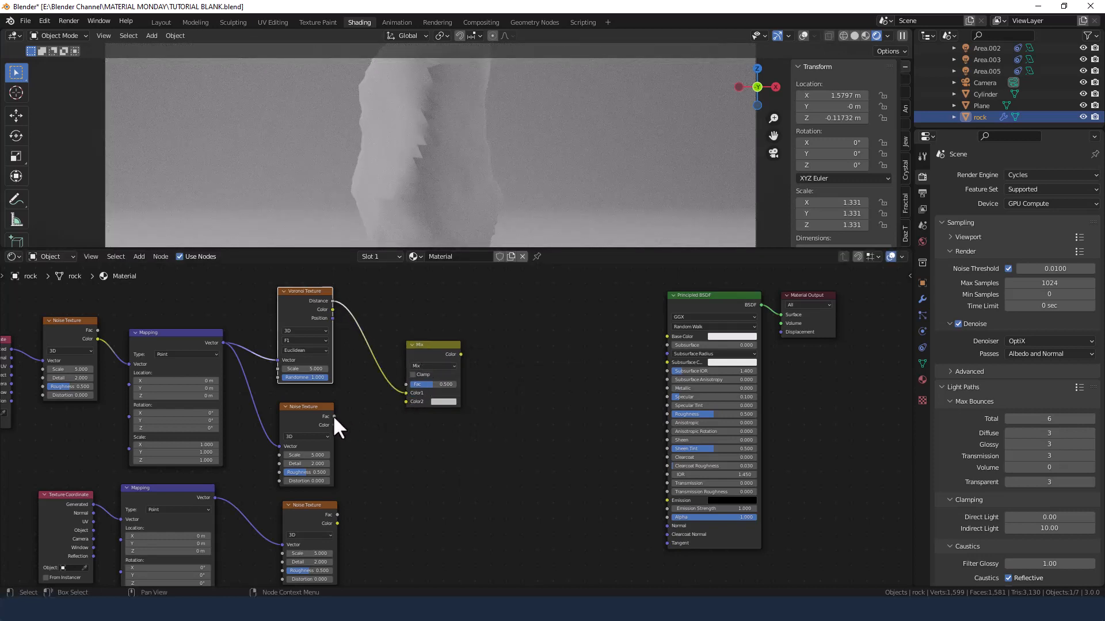
{"action": "left_click_drag", "start_coordinate": [334, 416], "coordinate": [408, 402]}
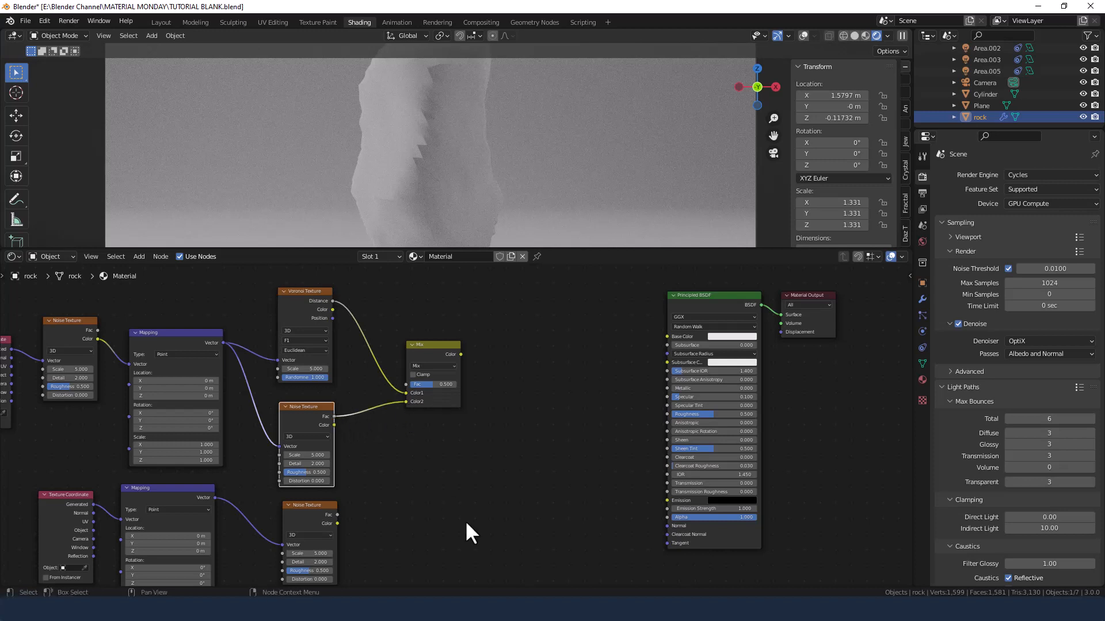
Add a ColorRamp between the Mix node and the Principled BSDF, and place a duplicate of it directly below.
{"action": "middle_click_drag", "start_coordinate": [517, 461], "coordinate": [402, 374]}
{"action": "key", "text": "shift+a"}
{"action": "left_click", "coordinate": [401, 371]}
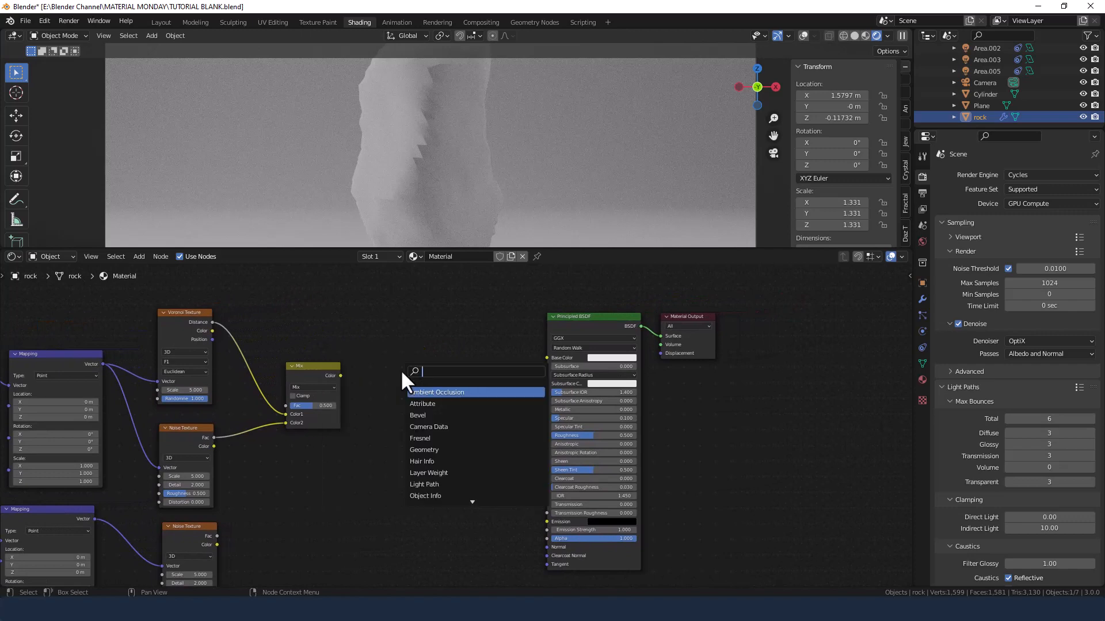
{"action": "type", "text": "col"}
{"action": "key", "text": "Return"}
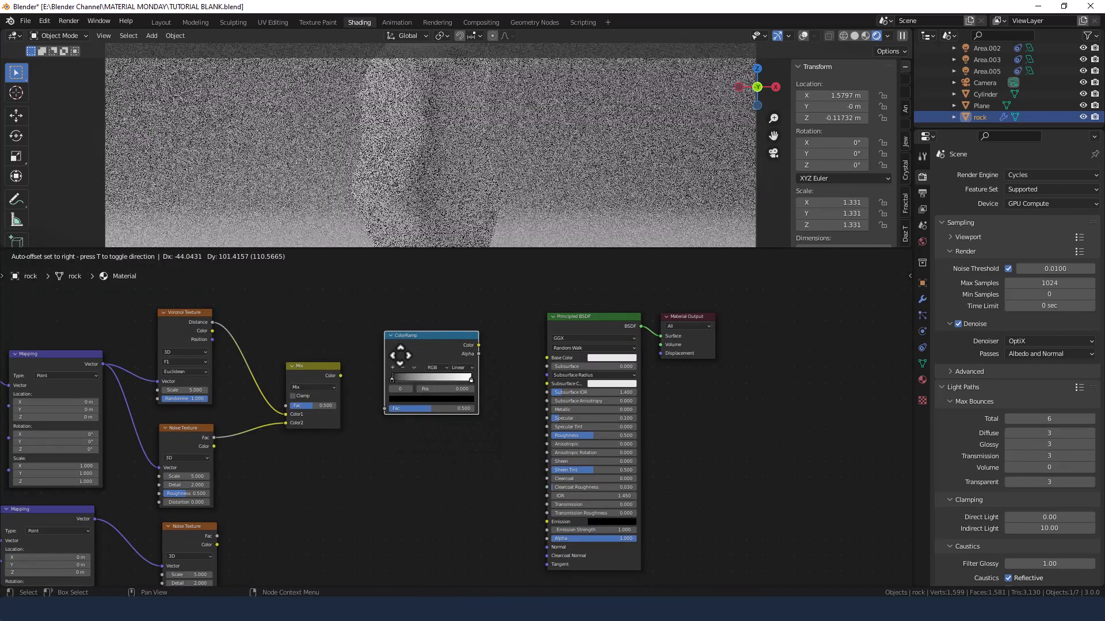
{"action": "left_click", "coordinate": [402, 363]}
{"action": "key", "text": "shift+d"}
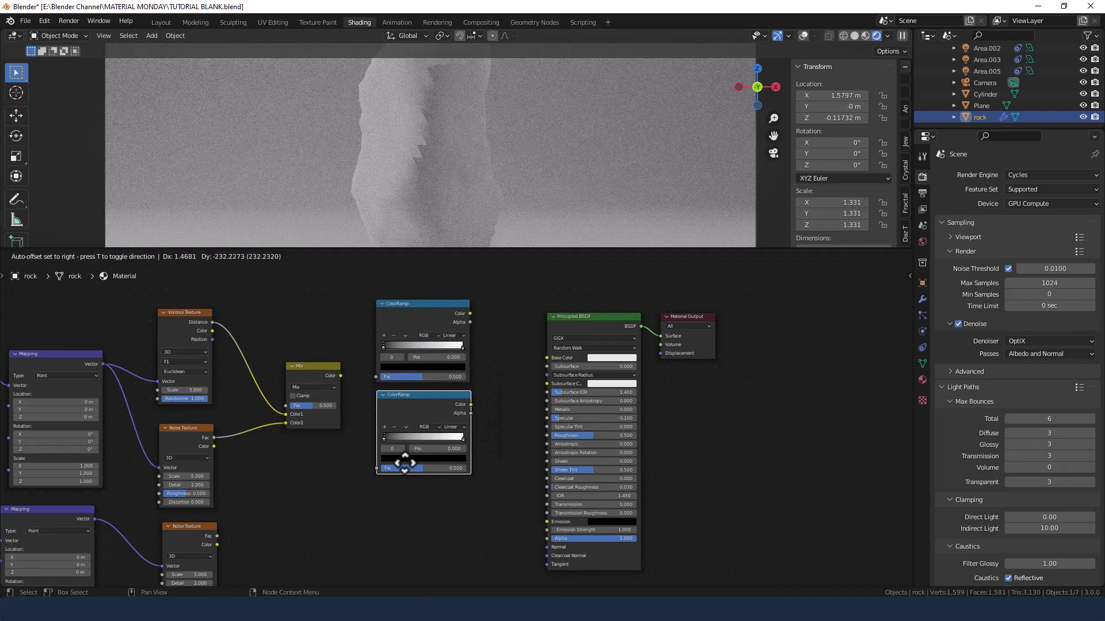
{"action": "left_click", "coordinate": [404, 463]}
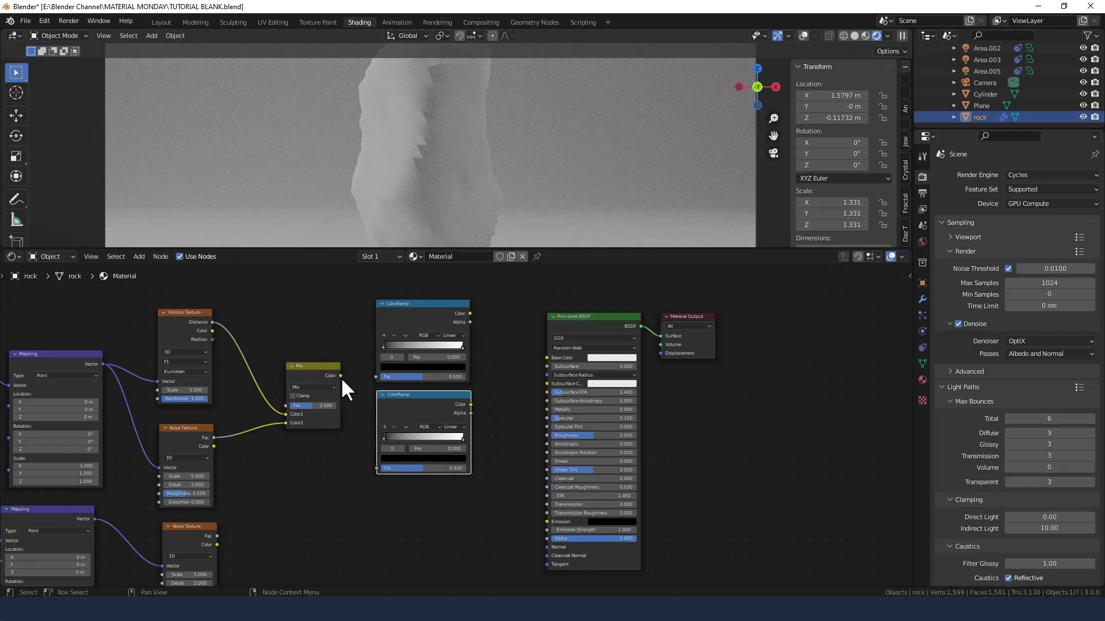
Route the Mix color through both ColorRamps, the upper one into Base Color and the lower one into Roughness.
{"action": "left_click_drag", "start_coordinate": [341, 376], "coordinate": [357, 402]}
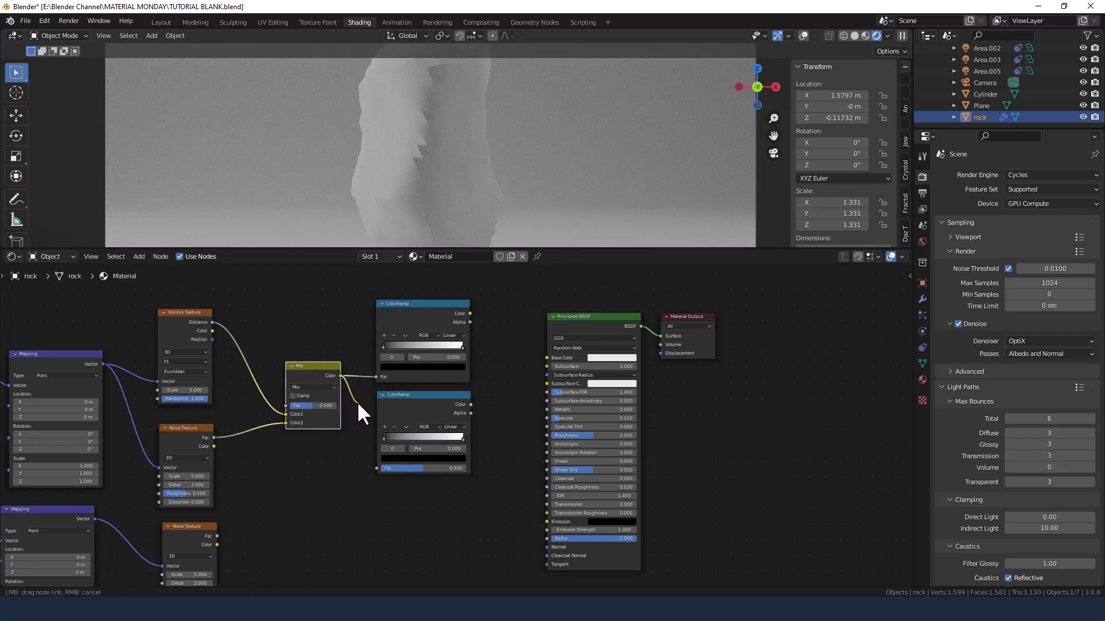
{"action": "left_click_drag", "start_coordinate": [380, 468], "coordinate": [379, 467]}
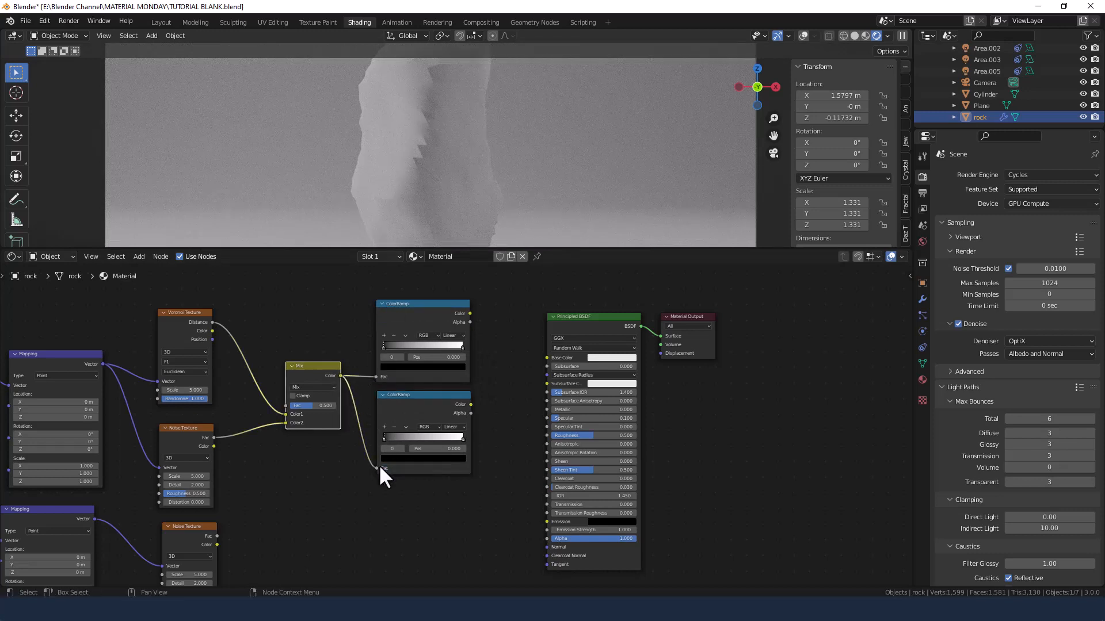
{"action": "left_click", "coordinate": [514, 404]}
{"action": "left_click_drag", "start_coordinate": [470, 313], "coordinate": [546, 358]}
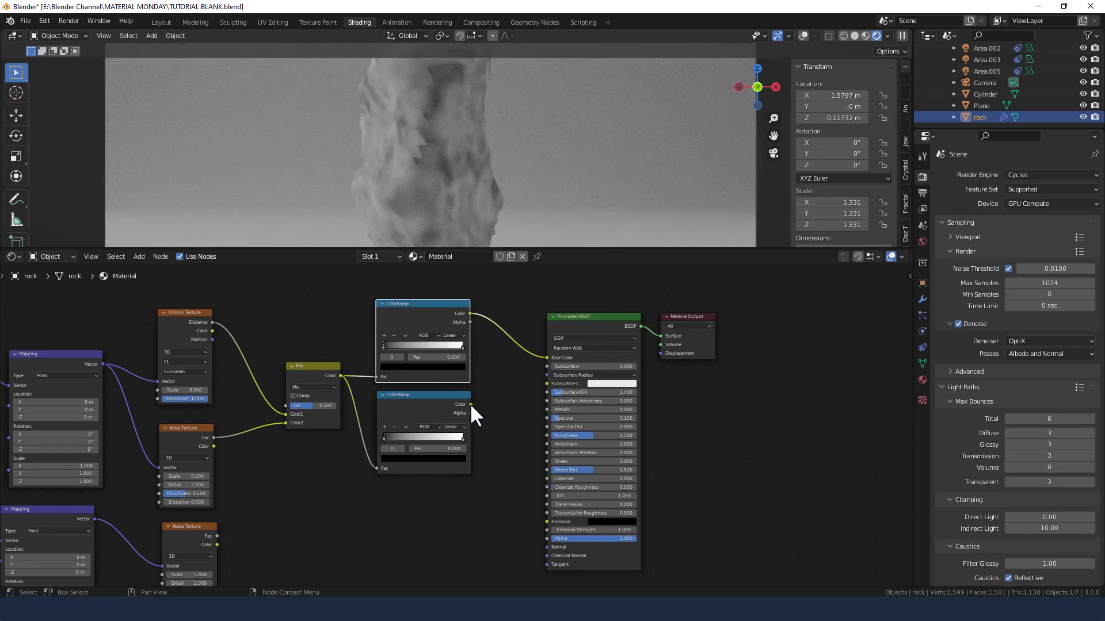
{"action": "left_click_drag", "start_coordinate": [470, 404], "coordinate": [547, 435]}
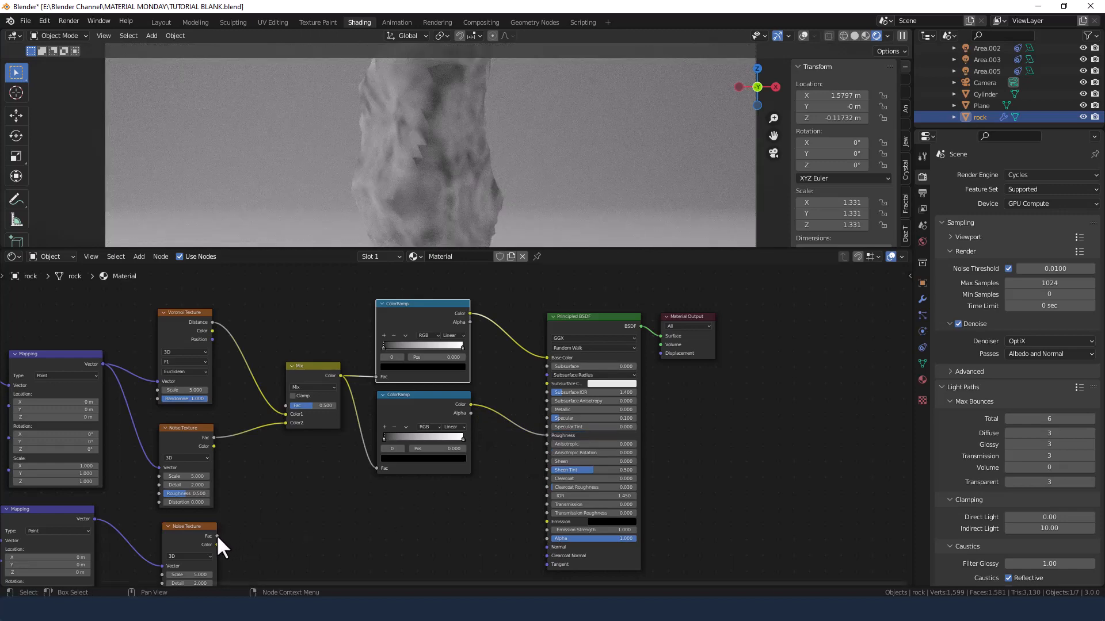
Connect the lowest Noise Texture's Fac to the shader's Normal through a Bump node, using the Bump's Height input.
{"action": "left_click_drag", "start_coordinate": [217, 536], "coordinate": [549, 548]}
{"action": "key", "text": "shift+a"}
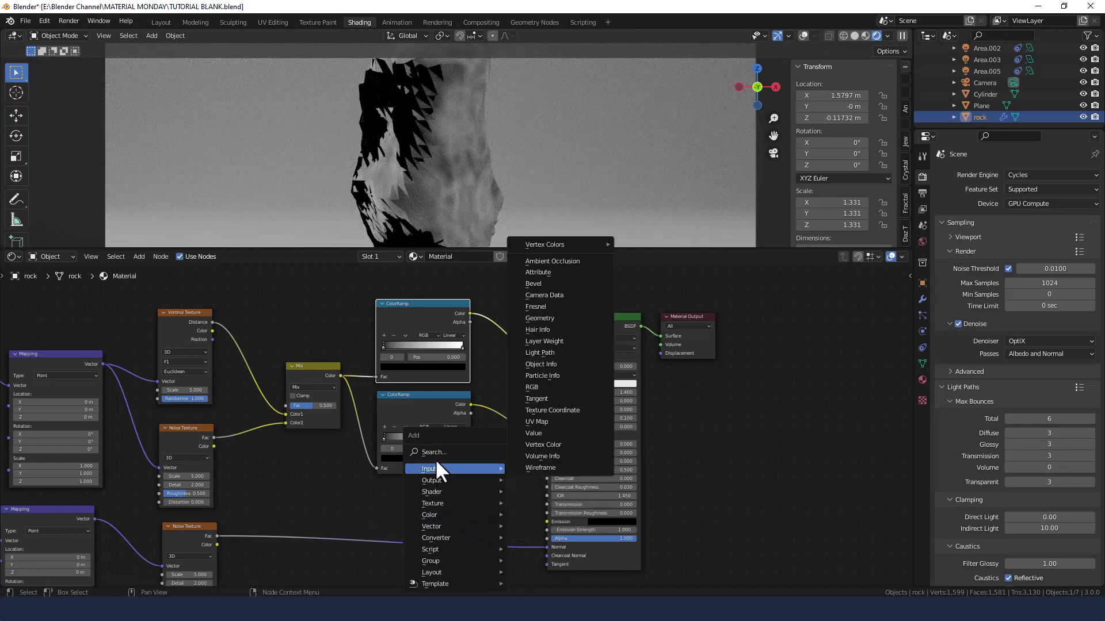
{"action": "left_click", "coordinate": [433, 453]}
{"action": "type", "text": "bump"}
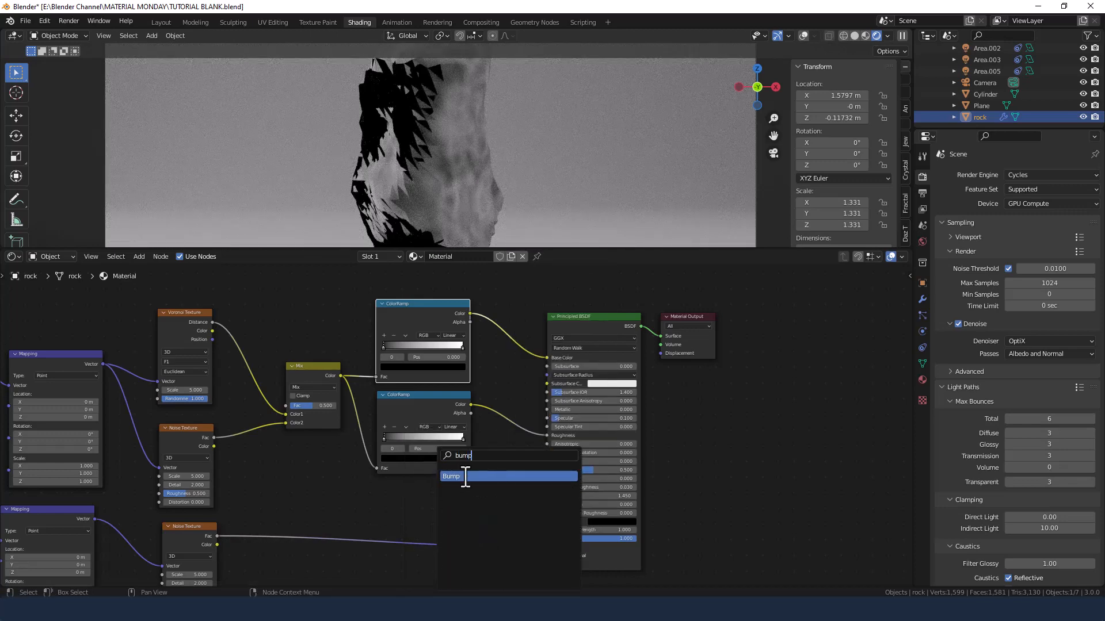
{"action": "left_click", "coordinate": [465, 476]}
{"action": "left_click", "coordinate": [465, 561]}
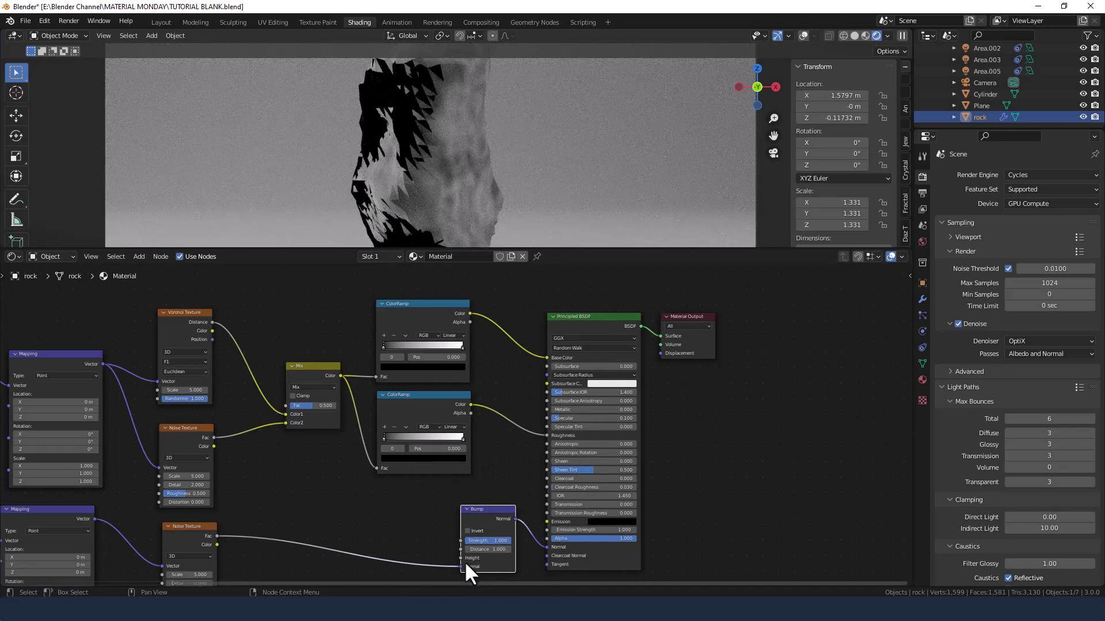
{"action": "left_click_drag", "start_coordinate": [459, 566], "coordinate": [459, 558]}
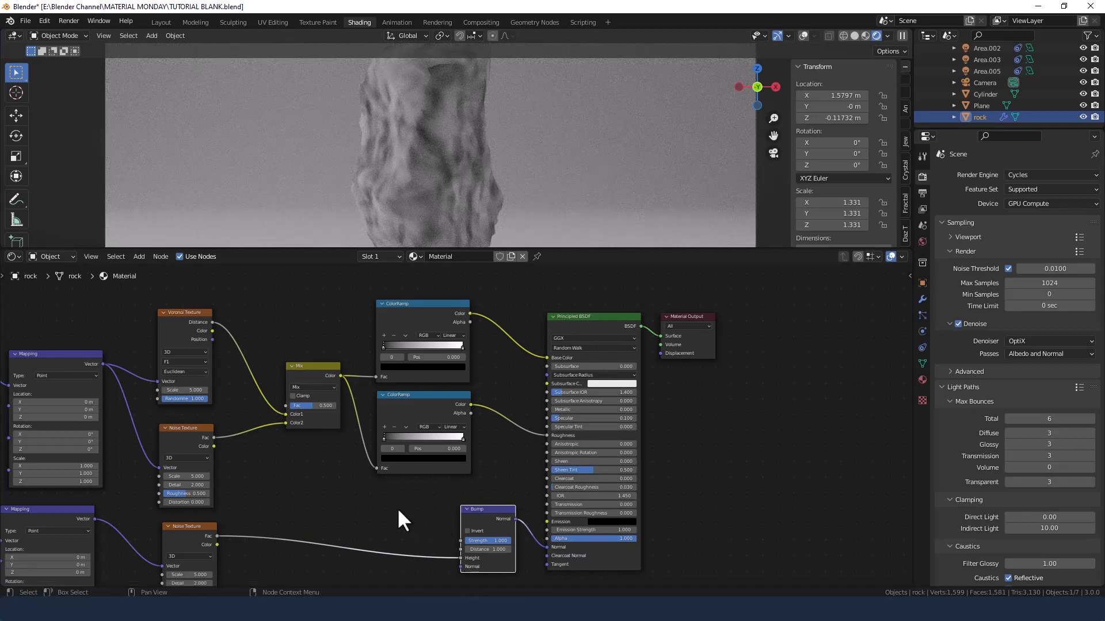
Set the leftmost Noise Texture's Scale to 2 and Detail to 15.
{"action": "middle_click_drag", "start_coordinate": [329, 461], "coordinate": [547, 420]}
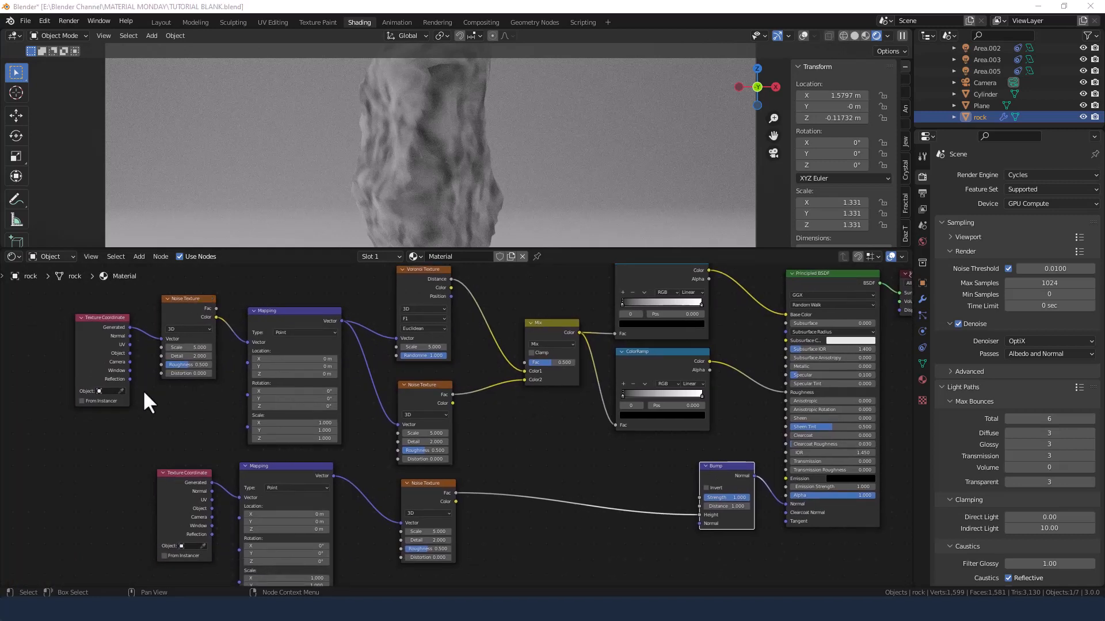
{"action": "left_click", "coordinate": [190, 347]}
{"action": "type", "text": "2"}
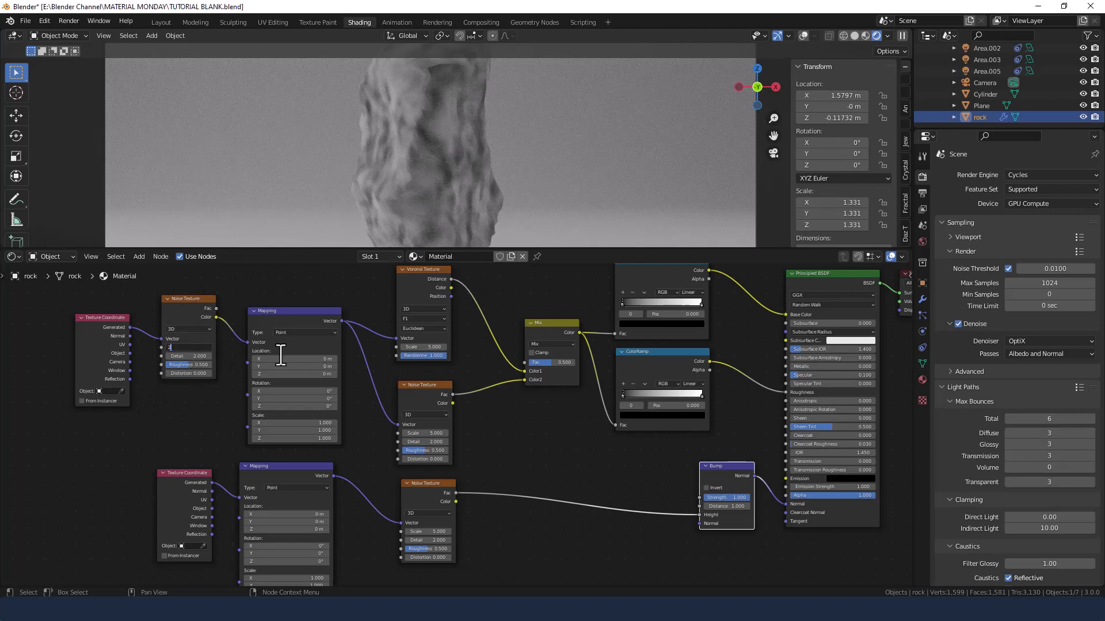
{"action": "key", "text": "Tab"}
{"action": "type", "text": "15"}
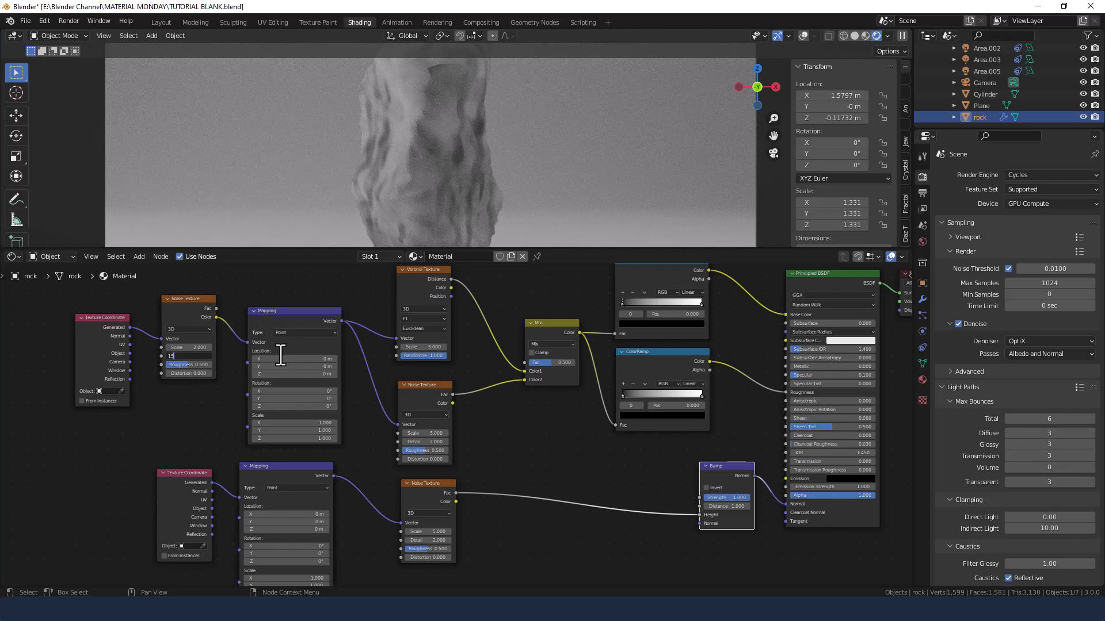
{"action": "key", "text": "Return"}
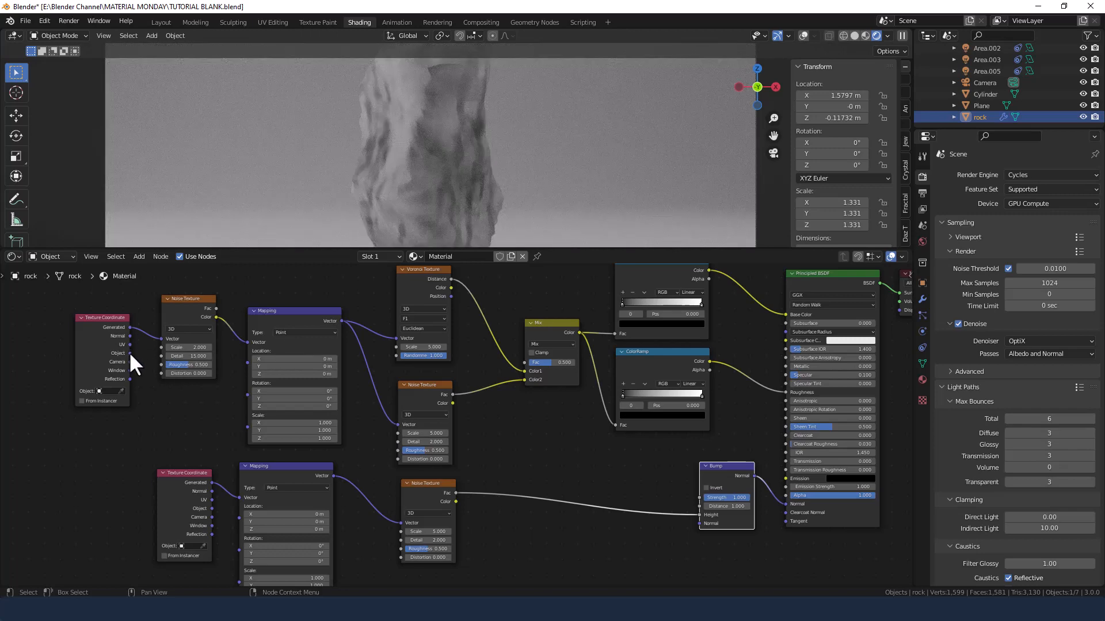
Use Object coordinates from both Texture Coordinate nodes for the leftmost Noise Texture and the lower Mapping node.
{"action": "left_click_drag", "start_coordinate": [130, 353], "coordinate": [161, 339]}
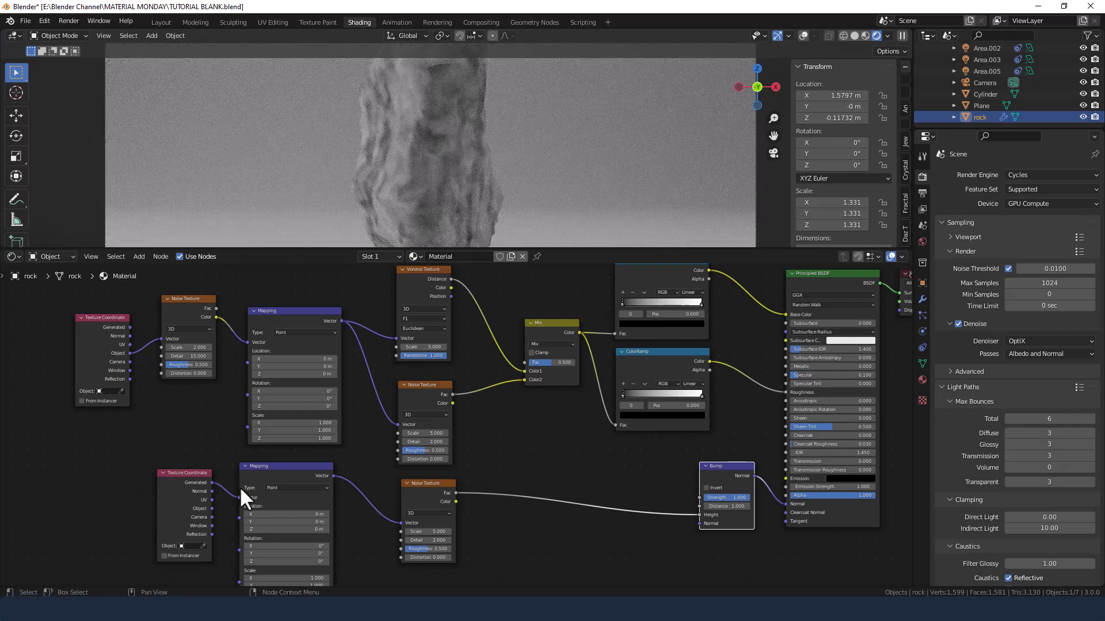
{"action": "left_click_drag", "start_coordinate": [212, 509], "coordinate": [241, 497]}
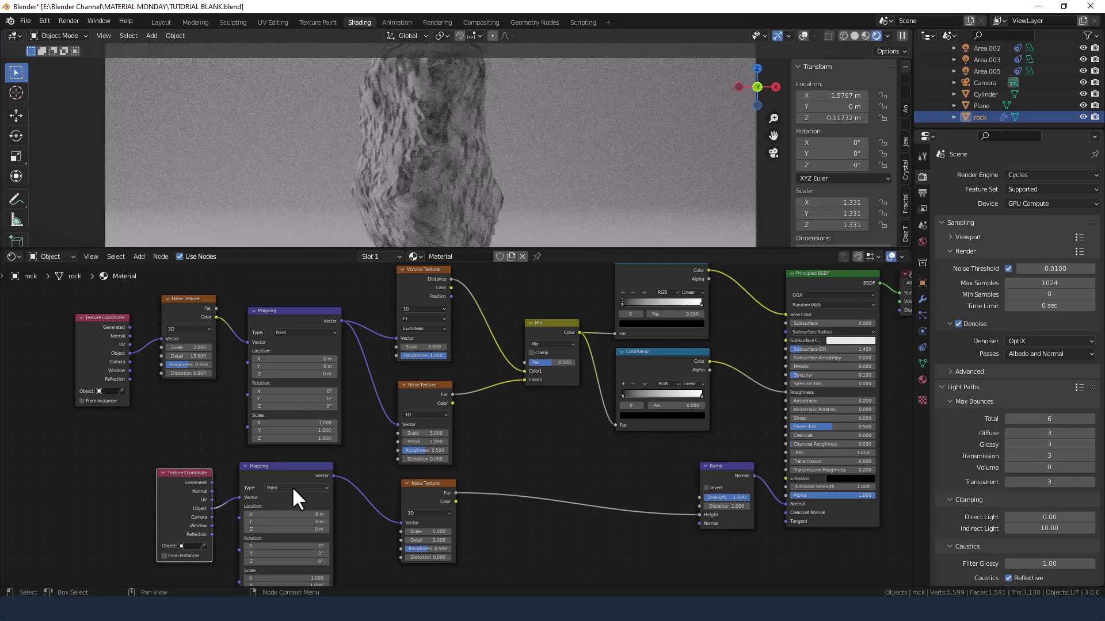
Switch the Voronoi Texture to Distance to Edge with Scale 1 and Randomness 0.25.
{"action": "middle_click_drag", "start_coordinate": [370, 424], "coordinate": [298, 443]}
{"action": "left_click", "coordinate": [364, 343]}
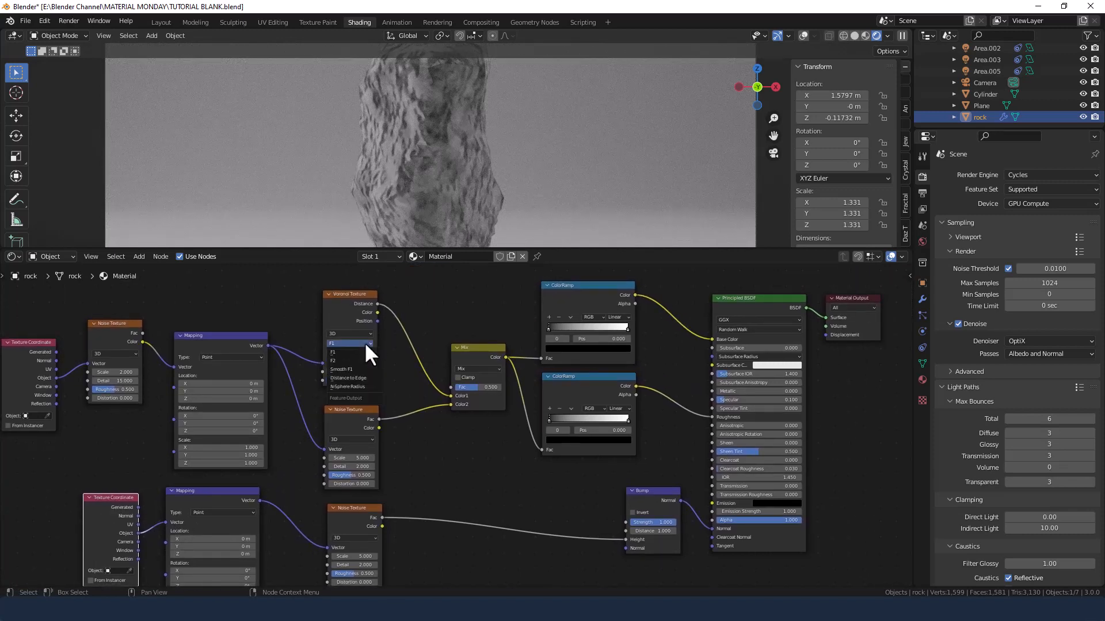
{"action": "left_click", "coordinate": [367, 379]}
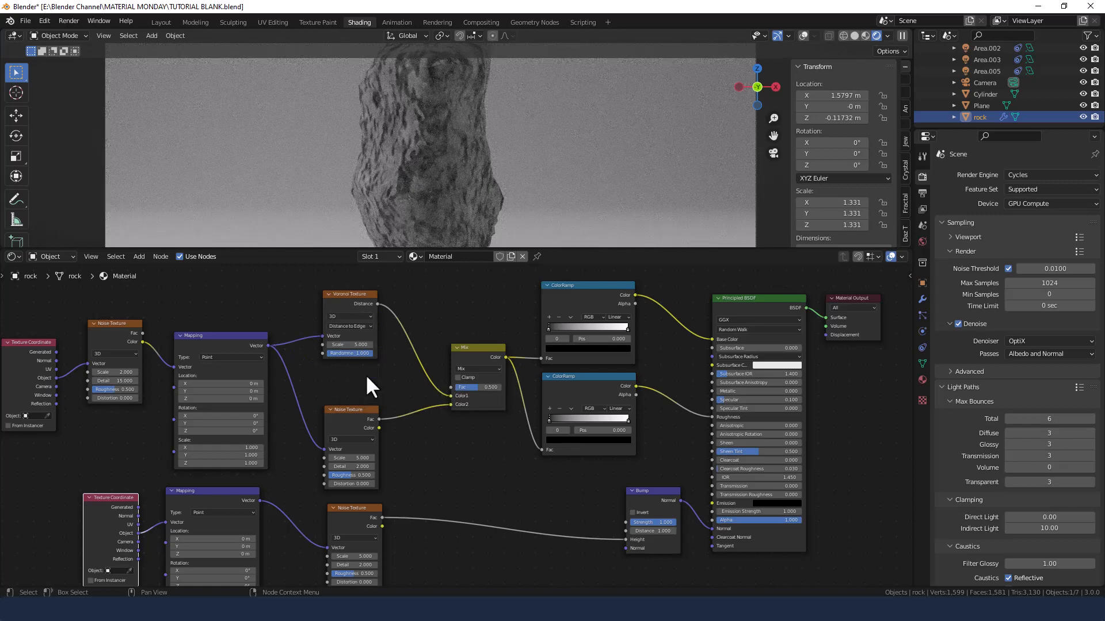
{"action": "left_click", "coordinate": [353, 344]}
{"action": "type", "text": "1"}
{"action": "key", "text": "Tab"}
{"action": "key", "text": "BackSpace"}
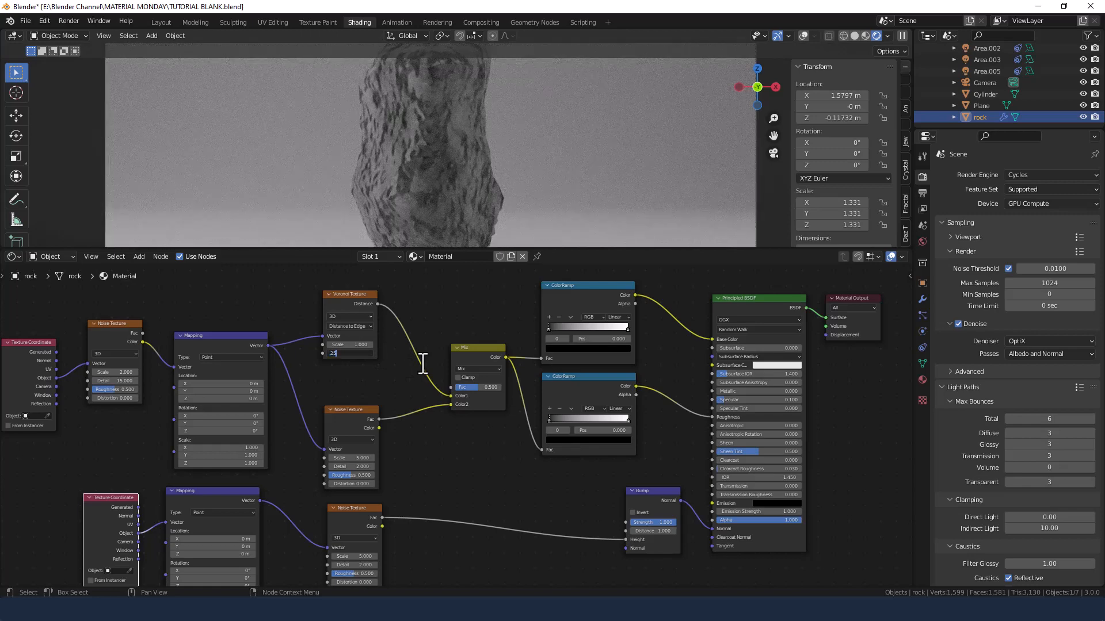
{"action": "key", "text": "Return"}
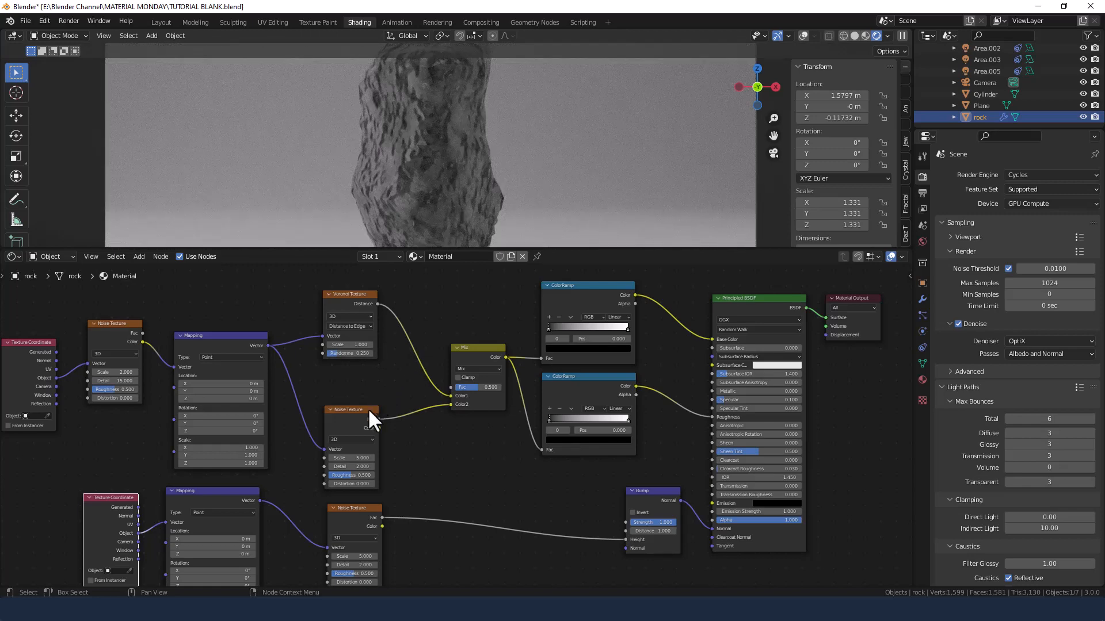
Move the middle and lowest Noise Textures up to close the gaps beneath the Voronoi Texture.
{"action": "left_click_drag", "start_coordinate": [367, 408], "coordinate": [365, 375]}
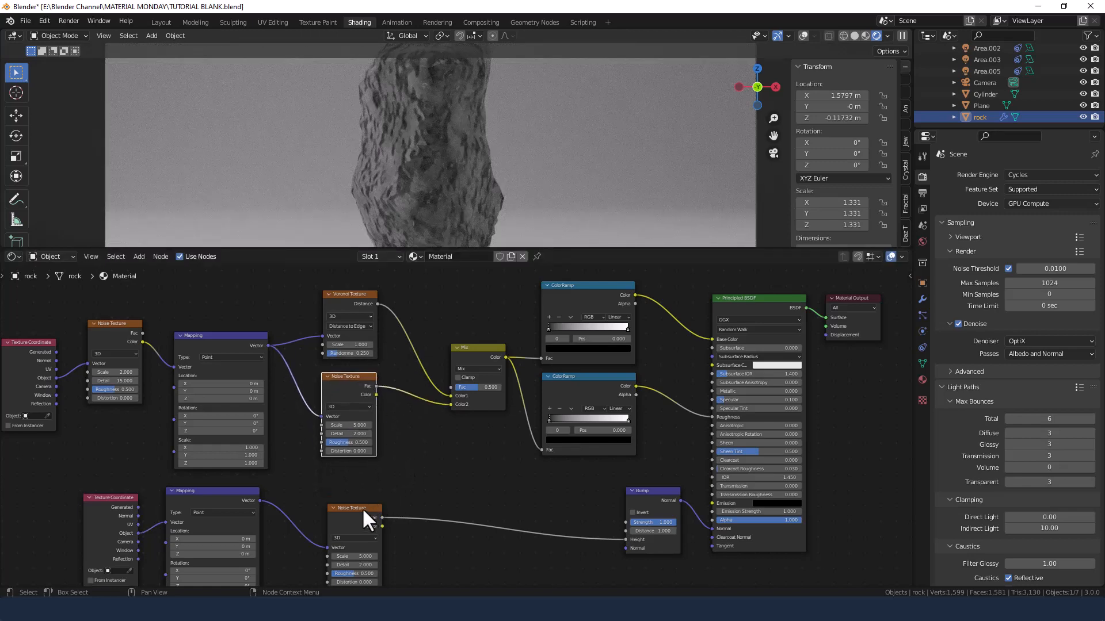
{"action": "left_click_drag", "start_coordinate": [362, 508], "coordinate": [348, 483]}
Set the Scale to 2 and Detail to 15 on the Noise Texture that feeds the Mix node.
{"action": "scroll", "coordinate": [402, 451], "scroll_direction": "up", "scroll_amount": 1}
{"action": "middle_click_drag", "start_coordinate": [401, 451], "coordinate": [431, 433]}
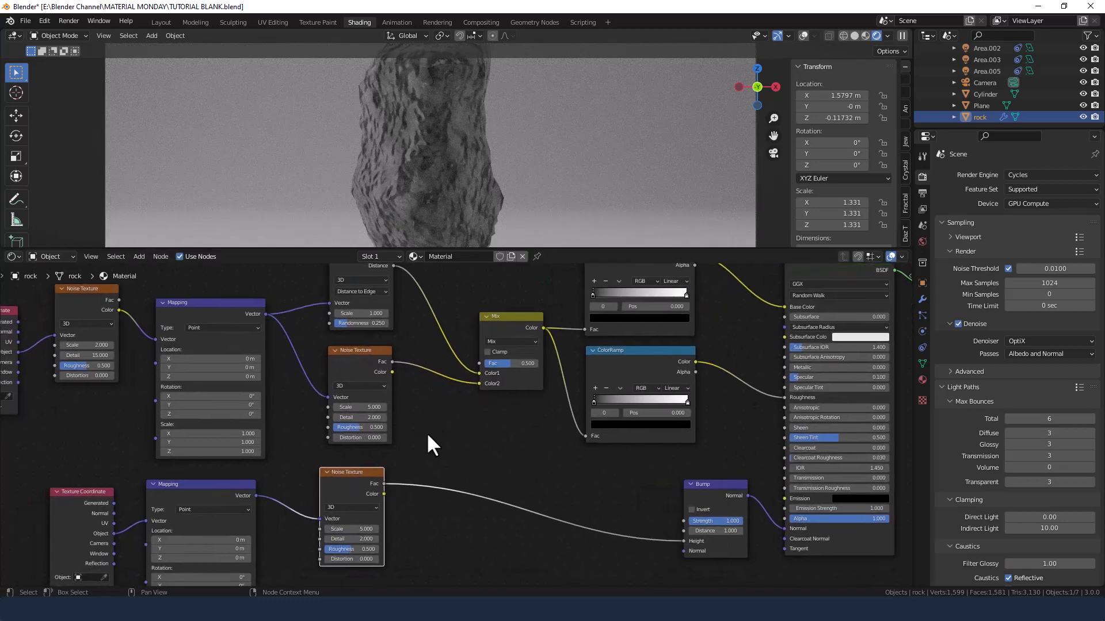
{"action": "left_click", "coordinate": [368, 409]}
{"action": "type", "text": "2"}
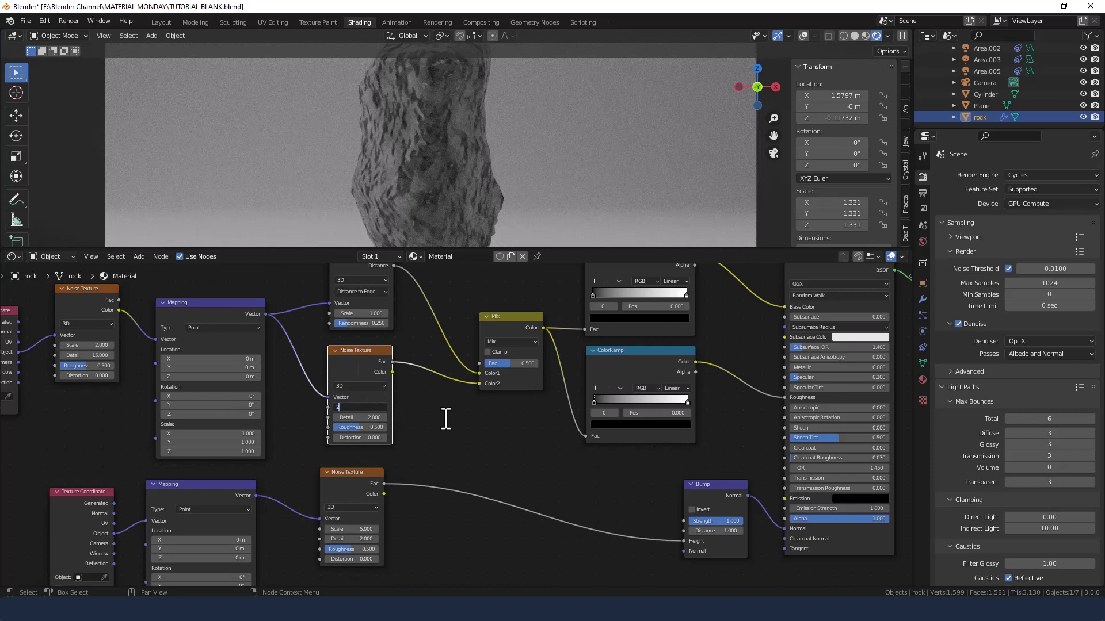
{"action": "key", "text": "Tab"}
{"action": "type", "text": "15"}
{"action": "key", "text": "Tab"}
{"action": "key", "text": "Return"}
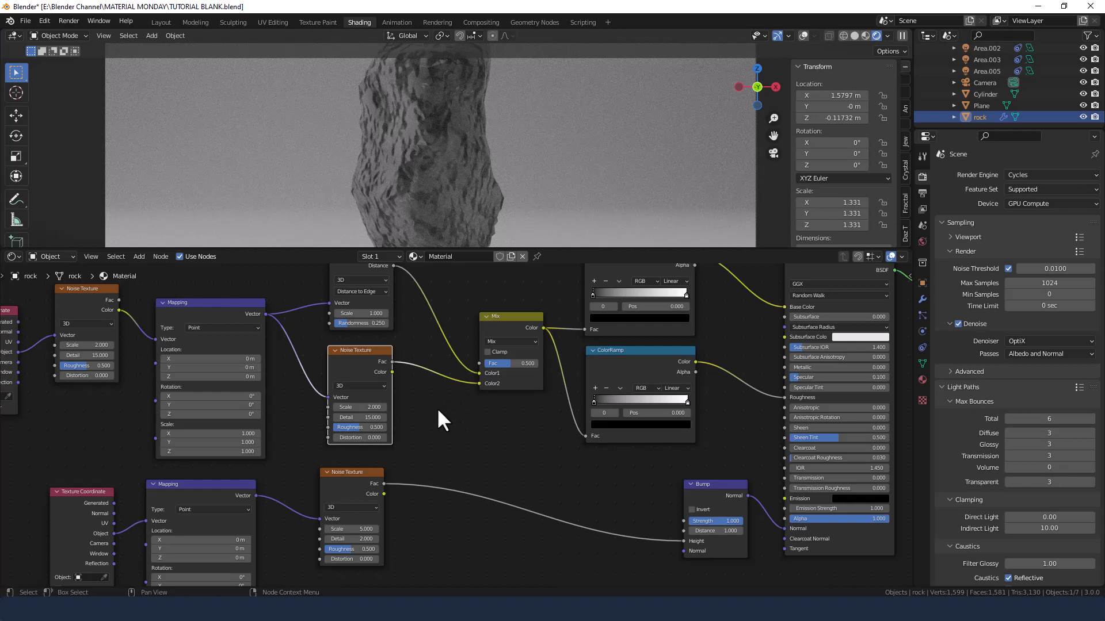
Set the Scale to 3 and Detail to 15 on the Noise Texture that feeds the Bump node.
{"action": "left_click", "coordinate": [351, 529]}
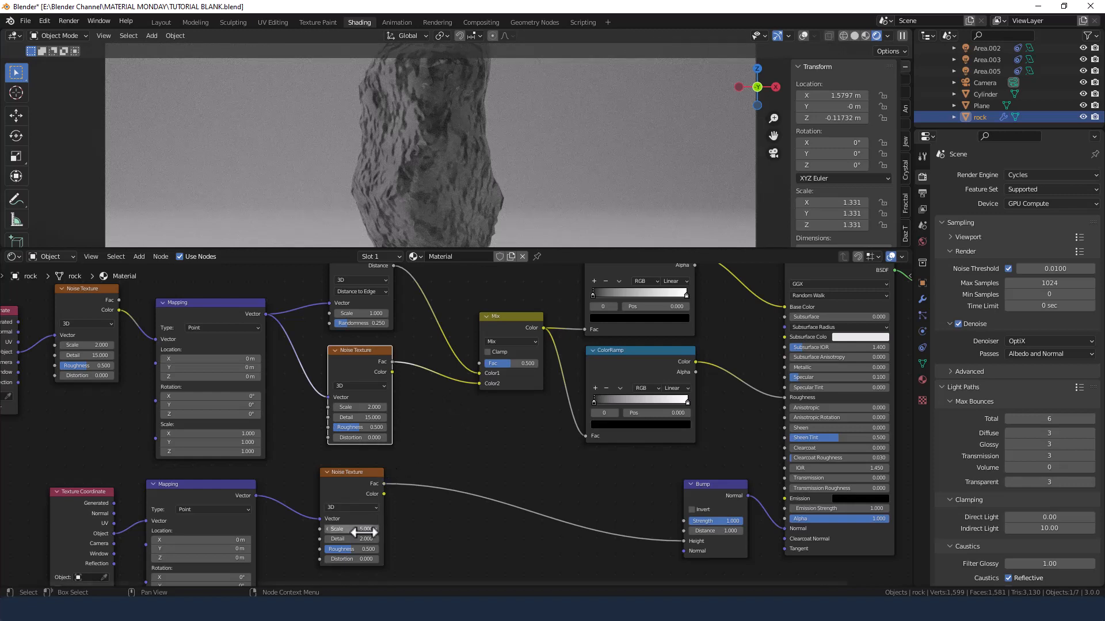
{"action": "type", "text": "3"}
{"action": "key", "text": "Tab"}
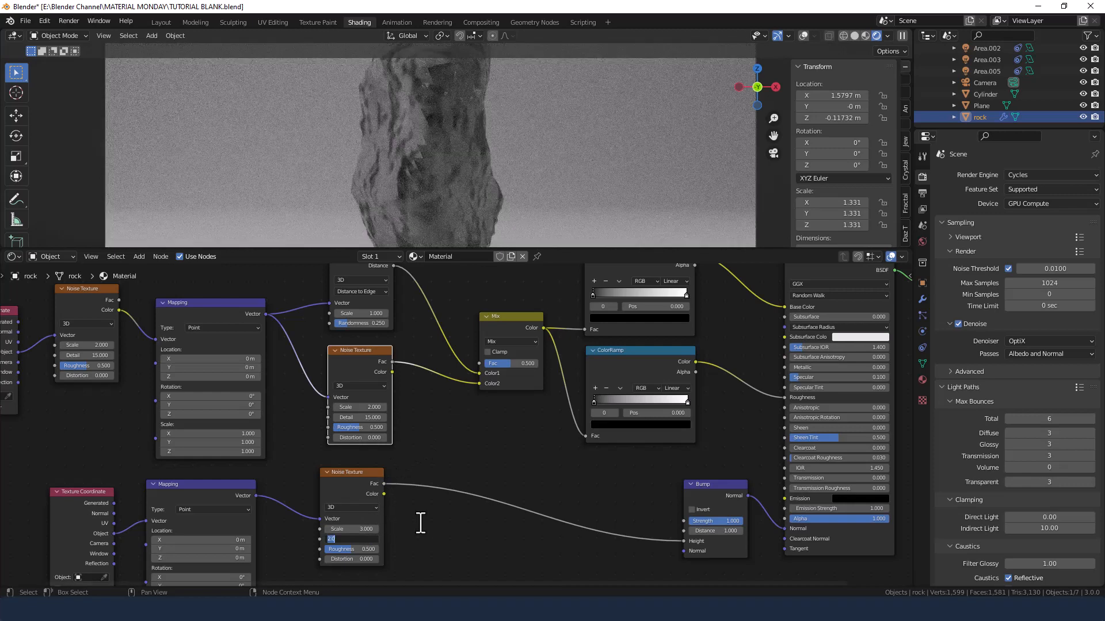
{"action": "type", "text": "15"}
{"action": "key", "text": "Return"}
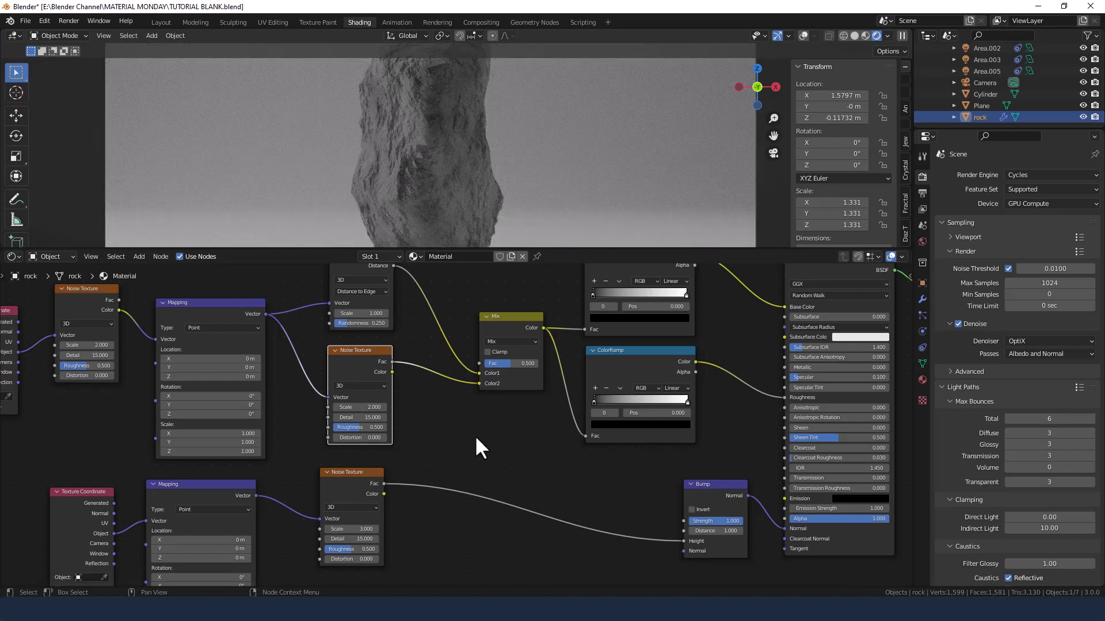
Set the Mix node's Fac to 0.25.
{"action": "middle_click_drag", "start_coordinate": [479, 427], "coordinate": [427, 470]}
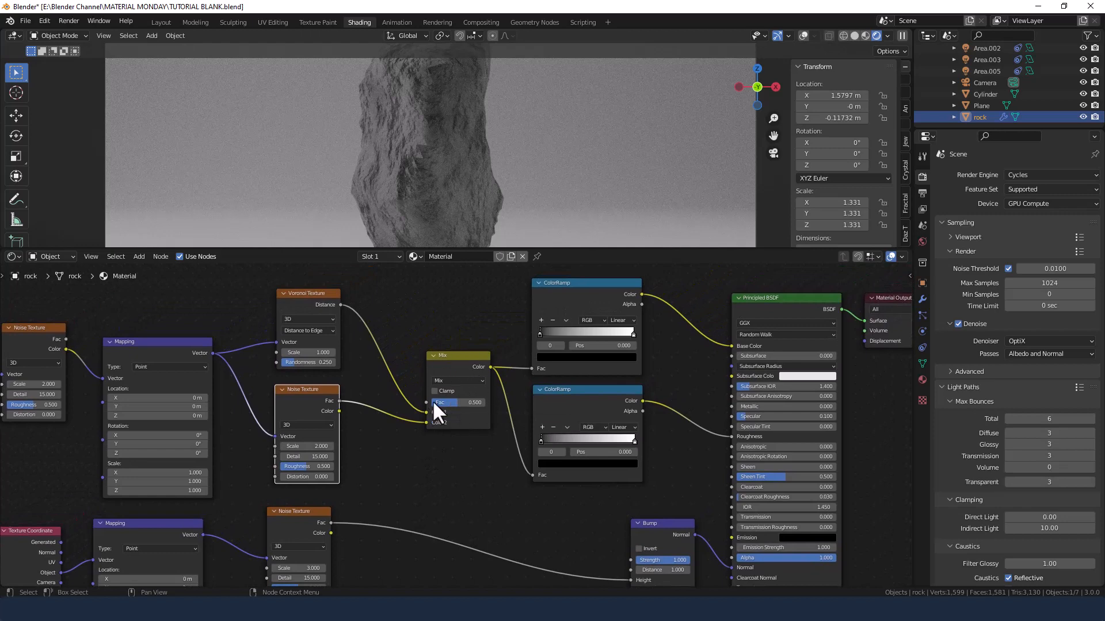
{"action": "left_click", "coordinate": [462, 401]}
{"action": "type", "text": "0.25"}
{"action": "key", "text": "Return"}
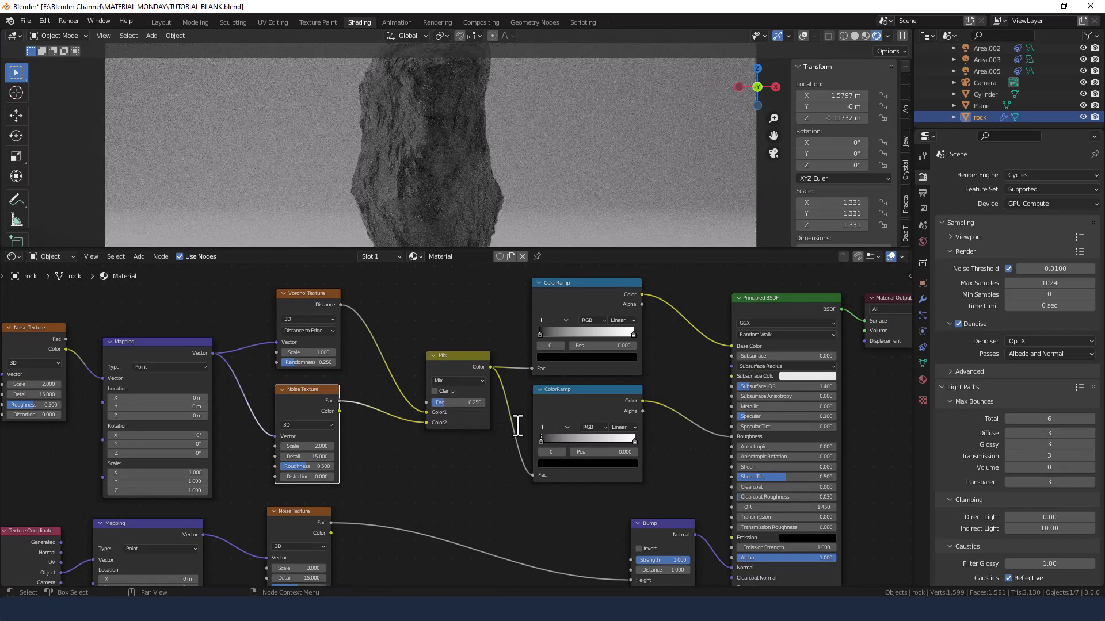
Darken the white stop of the ColorRamp feeding Base Color to an HSV value of 0.03.
{"action": "middle_click_drag", "start_coordinate": [593, 375], "coordinate": [499, 399]}
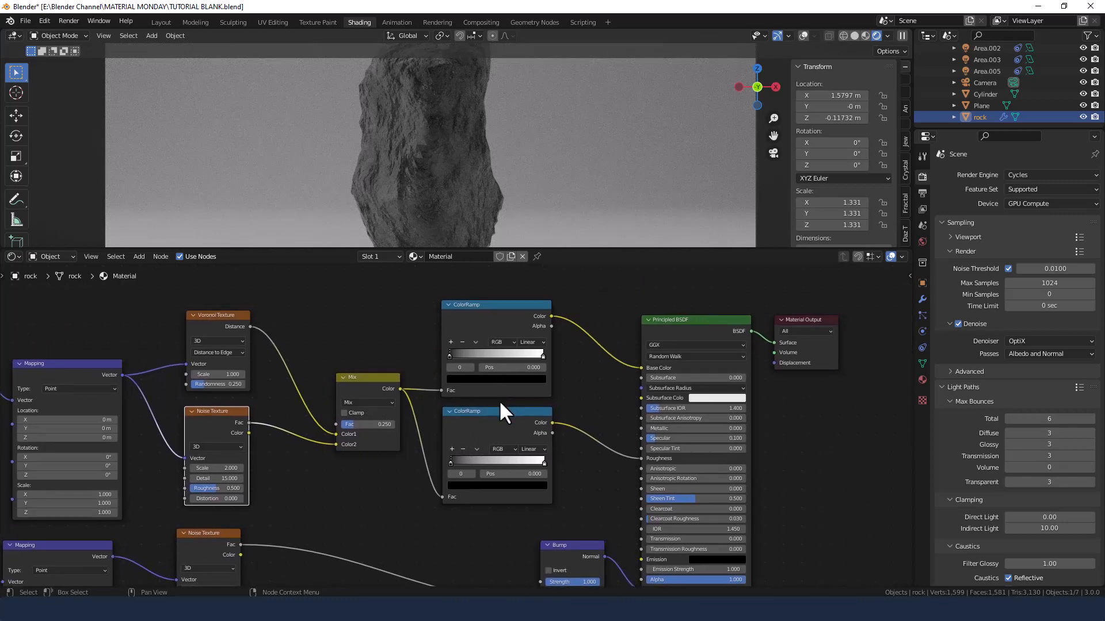
{"action": "scroll", "coordinate": [498, 399], "scroll_direction": "down", "scroll_amount": 1}
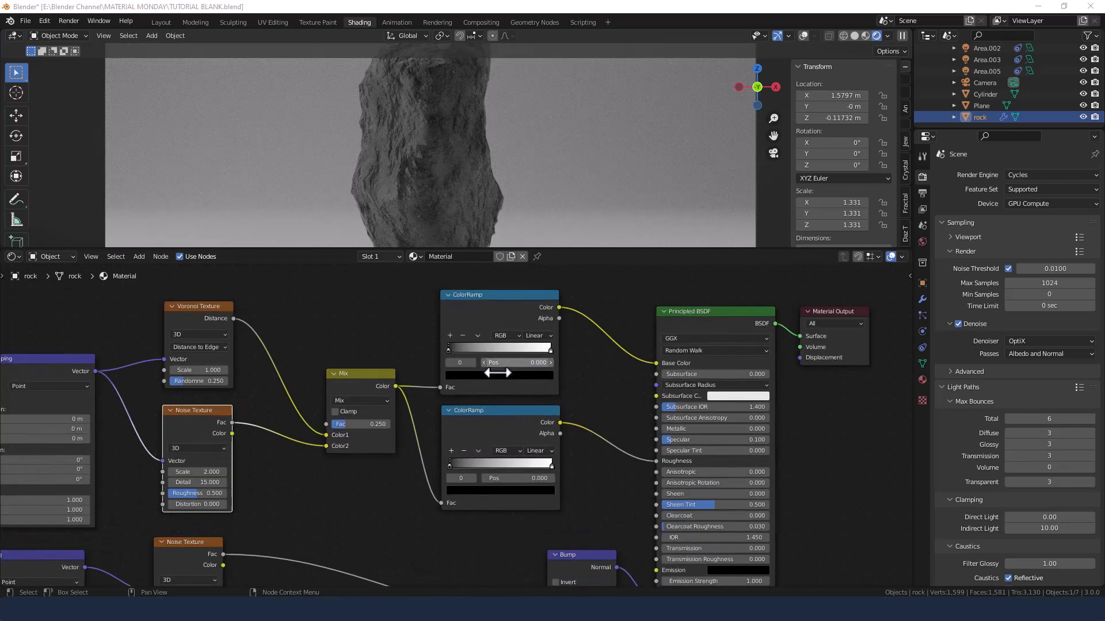
{"action": "scroll", "coordinate": [497, 373], "scroll_direction": "up", "scroll_amount": 2}
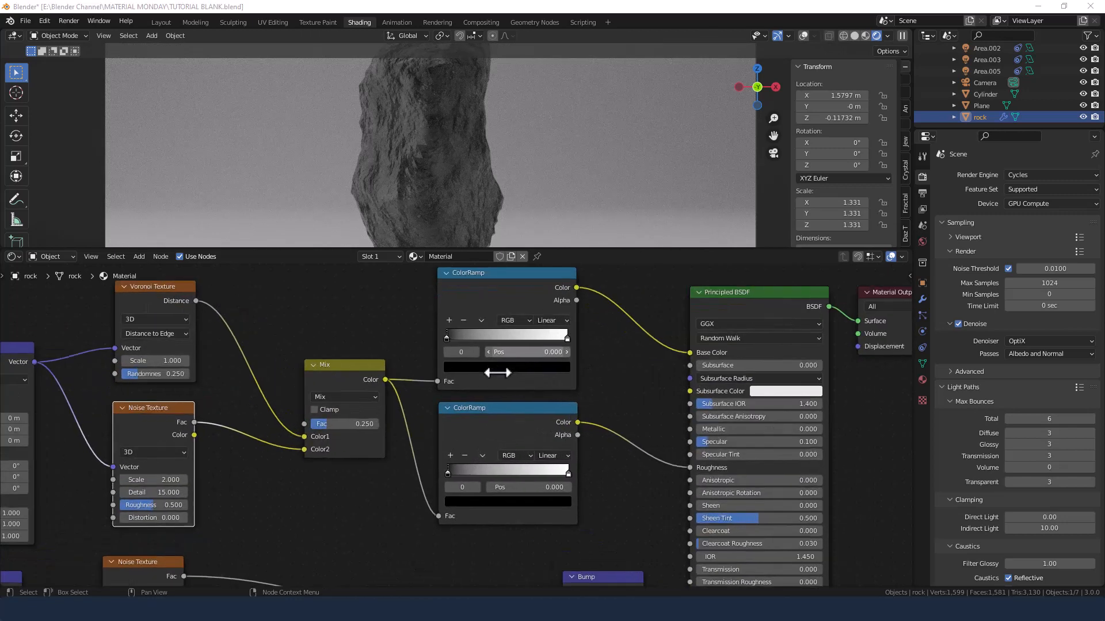
{"action": "left_click", "coordinate": [567, 339]}
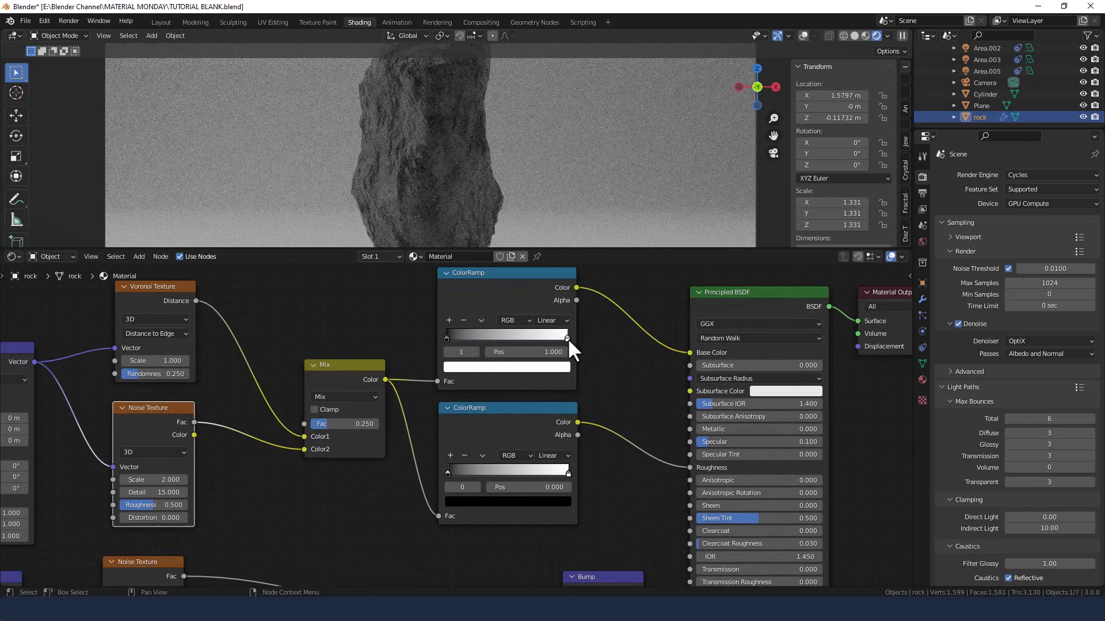
{"action": "left_click", "coordinate": [534, 368]}
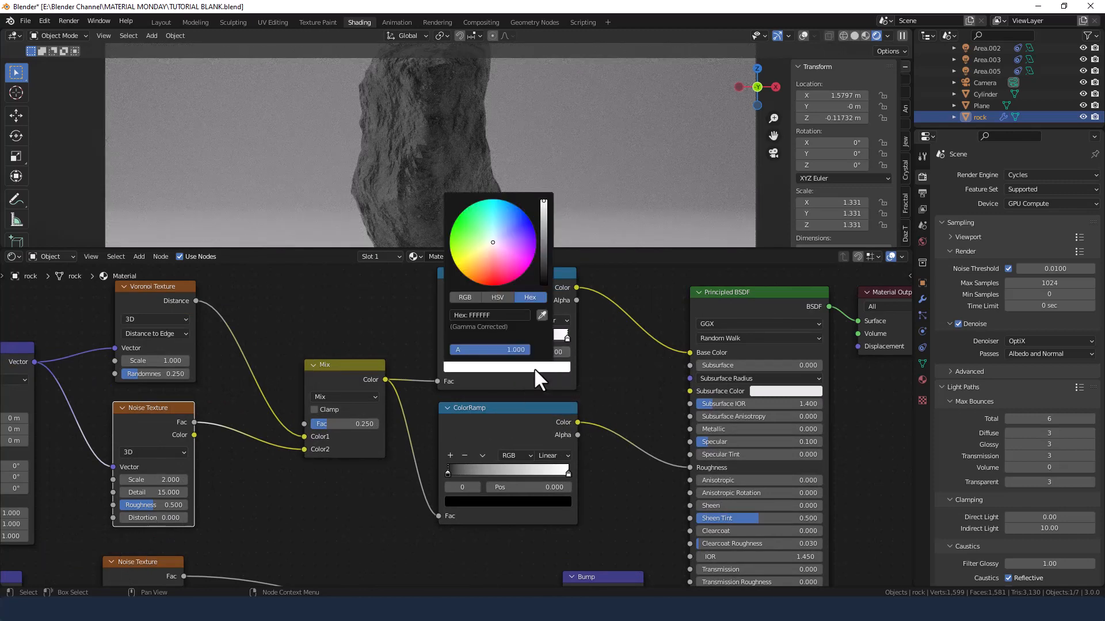
{"action": "left_click", "coordinate": [497, 298]}
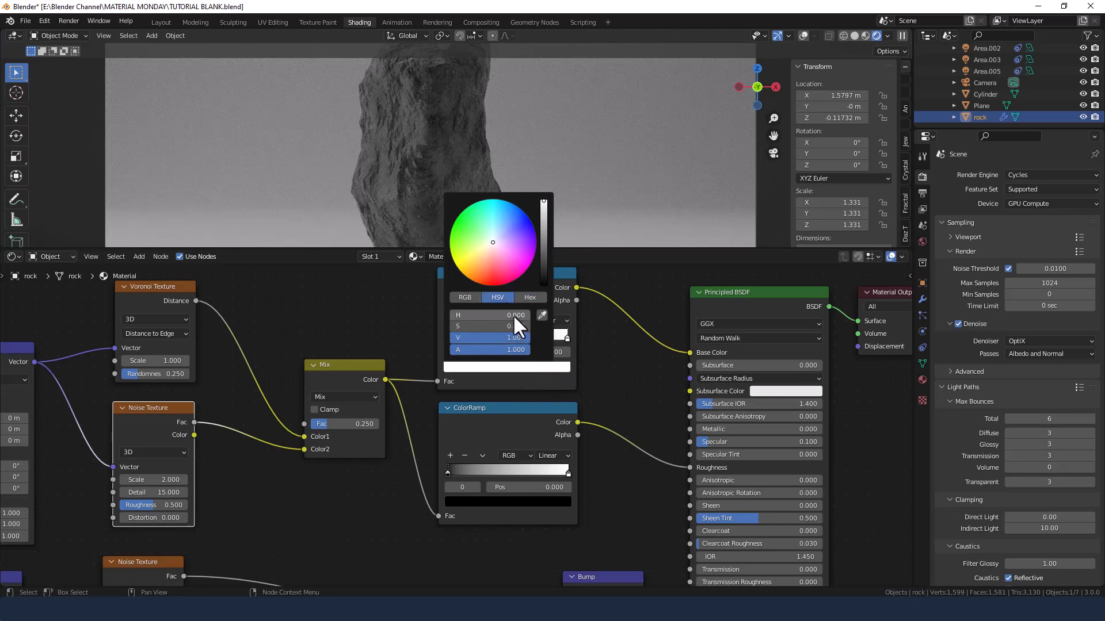
{"action": "left_click_drag", "start_coordinate": [516, 338], "coordinate": [453, 338]}
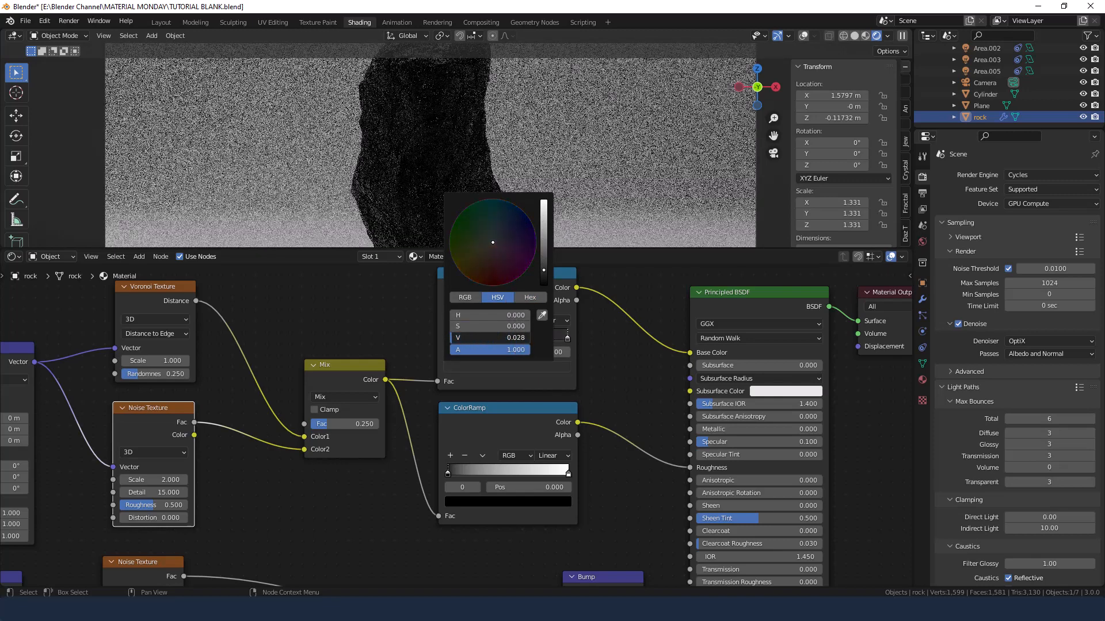
{"action": "left_click", "coordinate": [465, 338]}
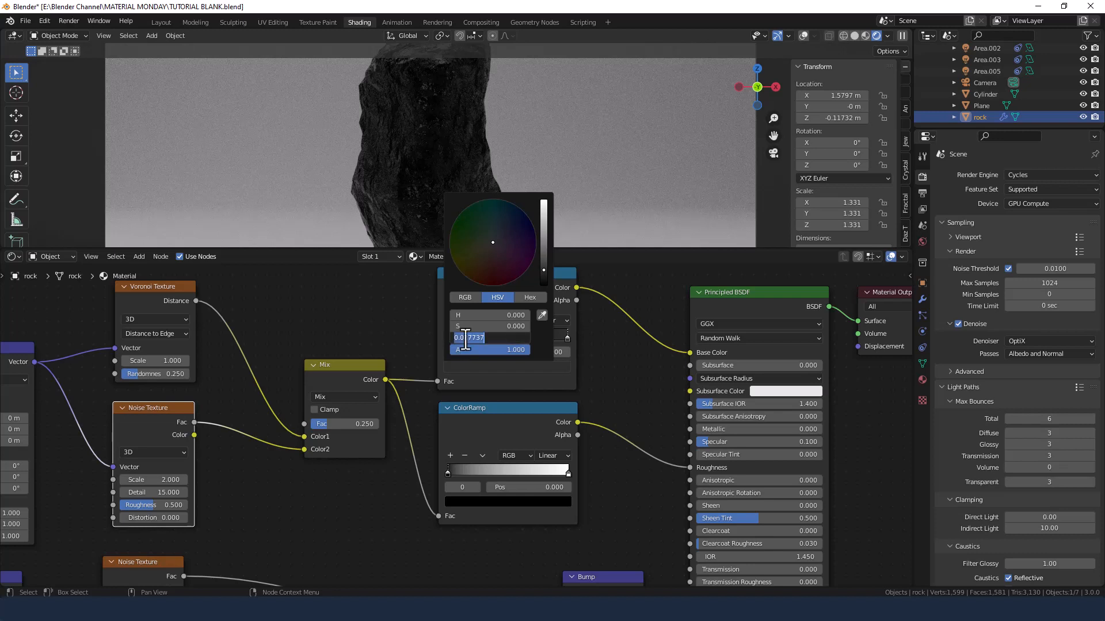
{"action": "type", "text": "0.03"}
{"action": "key", "text": "Return"}
Set the position of the darkened stop on the Base Color ColorRamp to 0.65.
{"action": "left_click", "coordinate": [553, 352]}
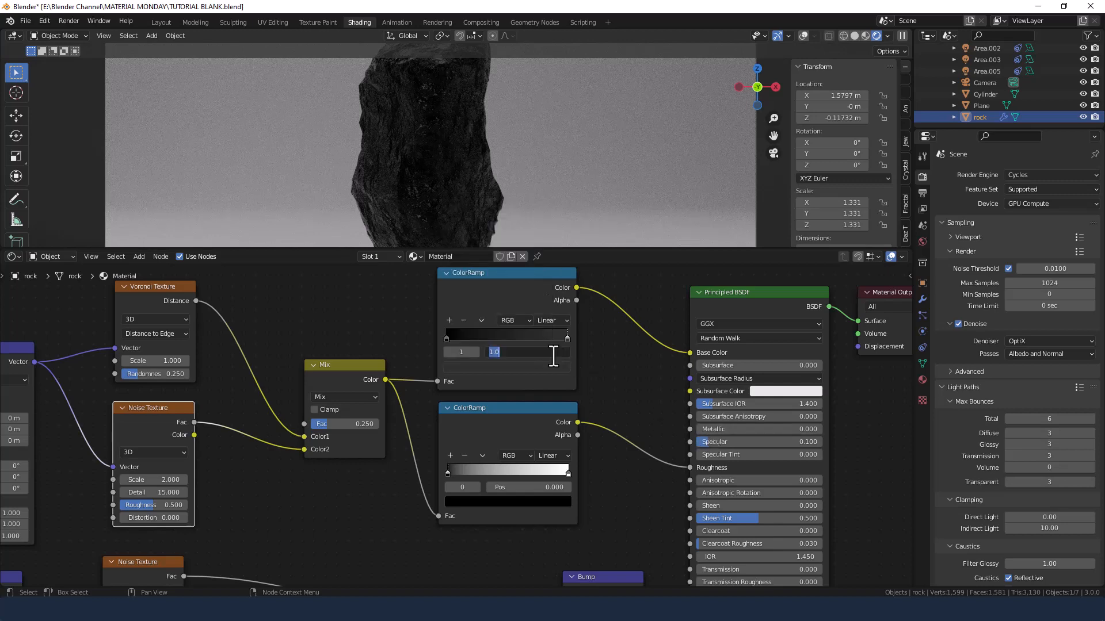
{"action": "type", "text": ".65"}
{"action": "key", "text": "Return"}
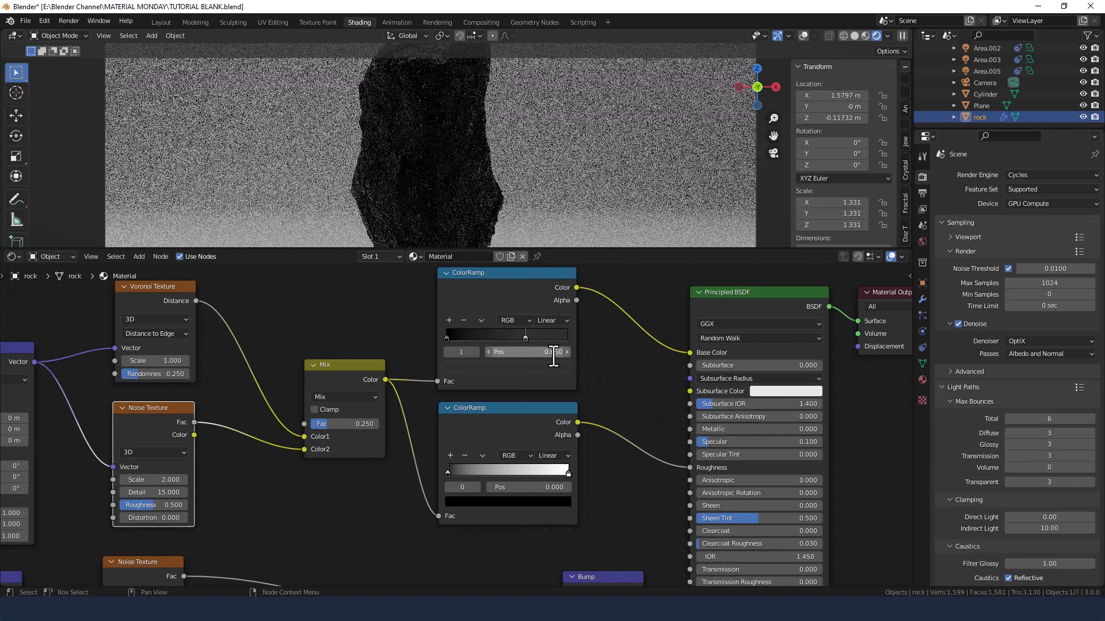
Move the Material Output node farther from the Principled BSDF to make room between them.
{"action": "middle_click_drag", "start_coordinate": [610, 388], "coordinate": [595, 351]}
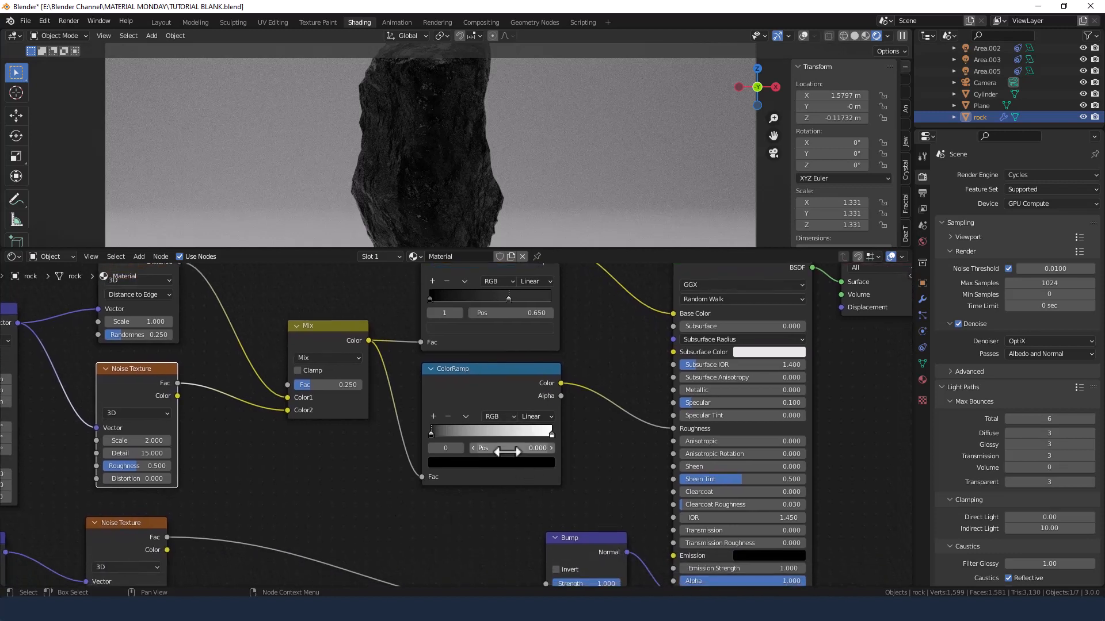
{"action": "scroll", "coordinate": [564, 365], "scroll_direction": "down", "scroll_amount": 2}
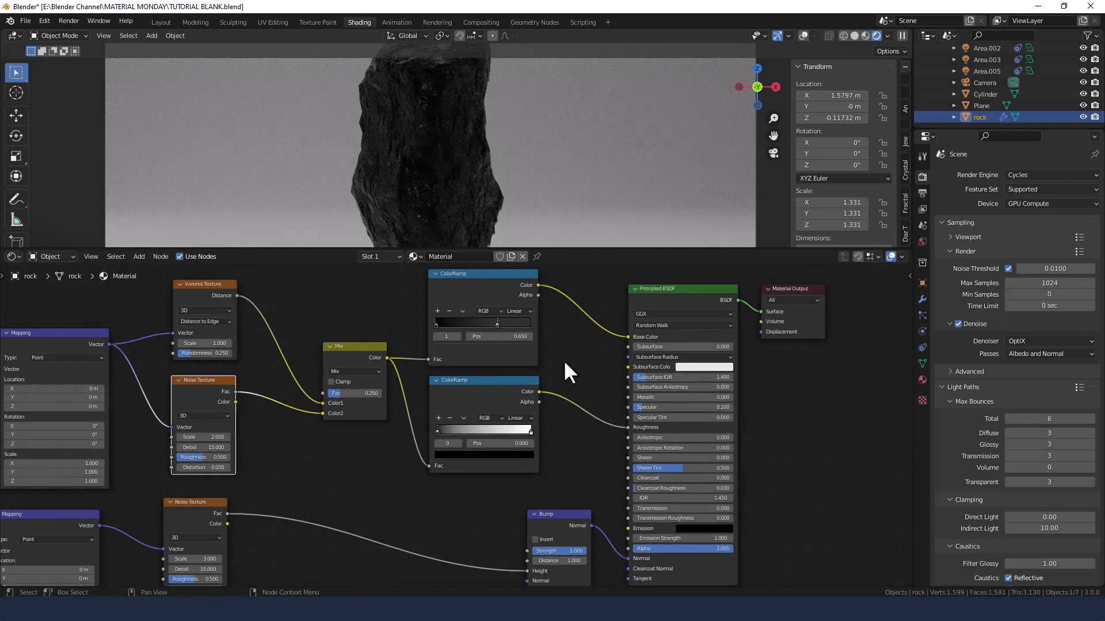
{"action": "middle_click_drag", "start_coordinate": [564, 364], "coordinate": [425, 338]}
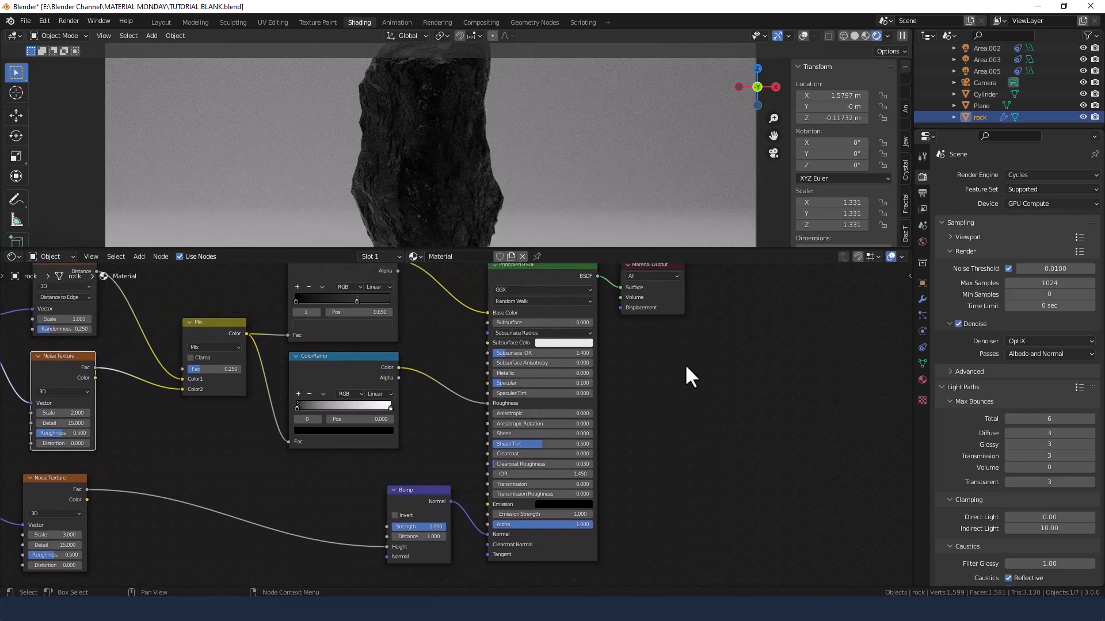
{"action": "middle_click_drag", "start_coordinate": [685, 364], "coordinate": [585, 391]}
{"action": "left_click_drag", "start_coordinate": [543, 292], "coordinate": [763, 286]}
Add a Displacement node linking the Base Color ColorRamp's Color to its Height and its output to the Material Output's Displacement.
{"action": "key", "text": "shift+a"}
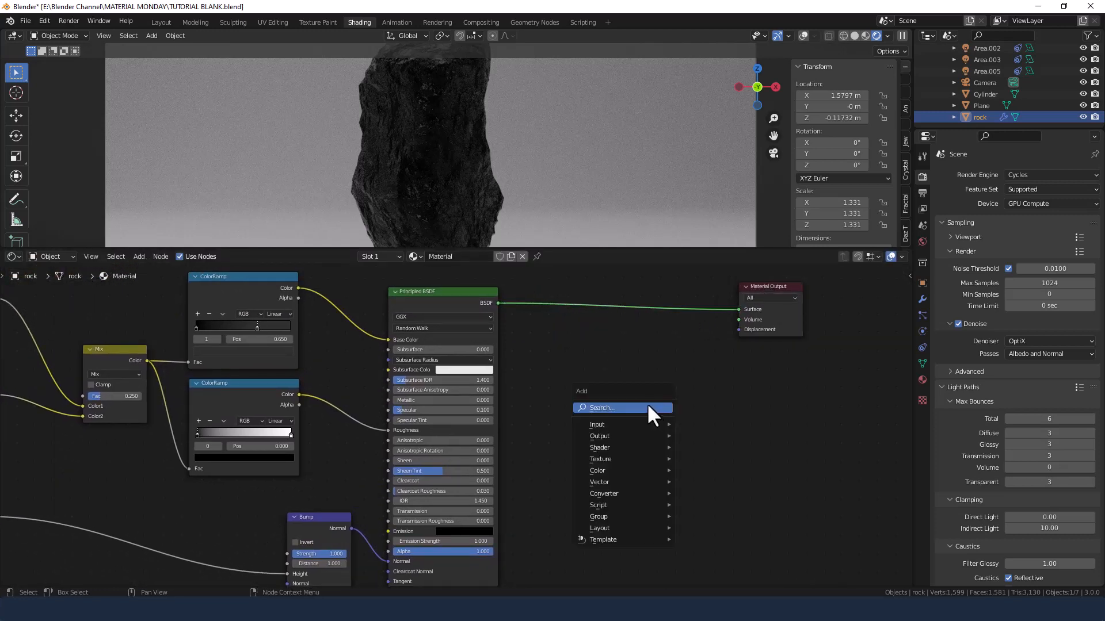
{"action": "left_click", "coordinate": [638, 404]}
{"action": "type", "text": "di"}
{"action": "key", "text": "Down"}
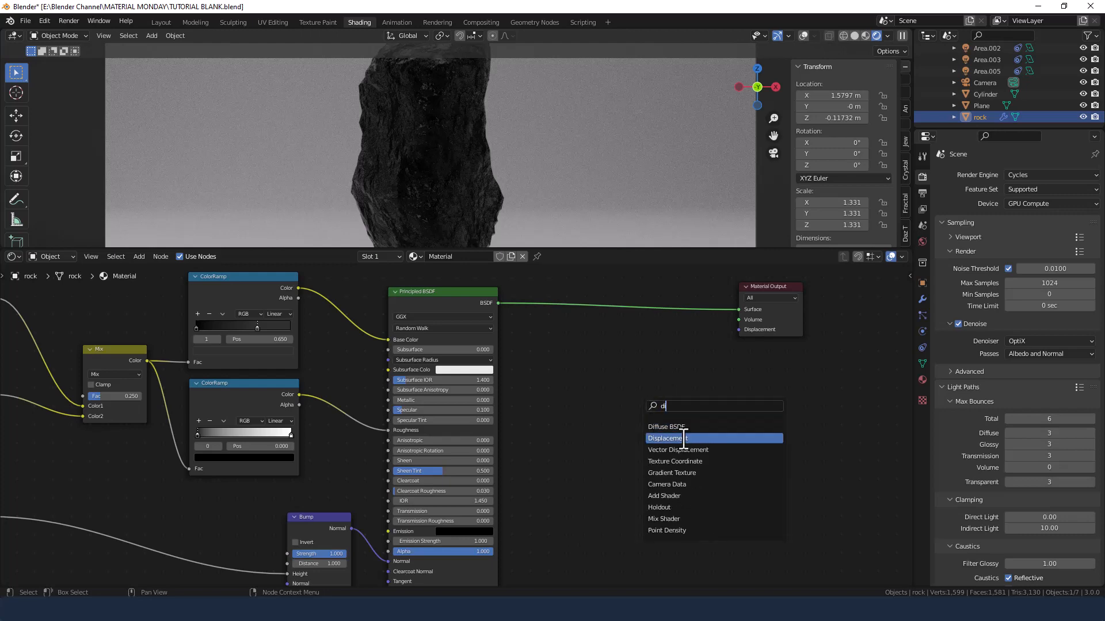
{"action": "key", "text": "Return"}
{"action": "left_click", "coordinate": [687, 353]}
{"action": "left_click_drag", "start_coordinate": [686, 349], "coordinate": [739, 330]}
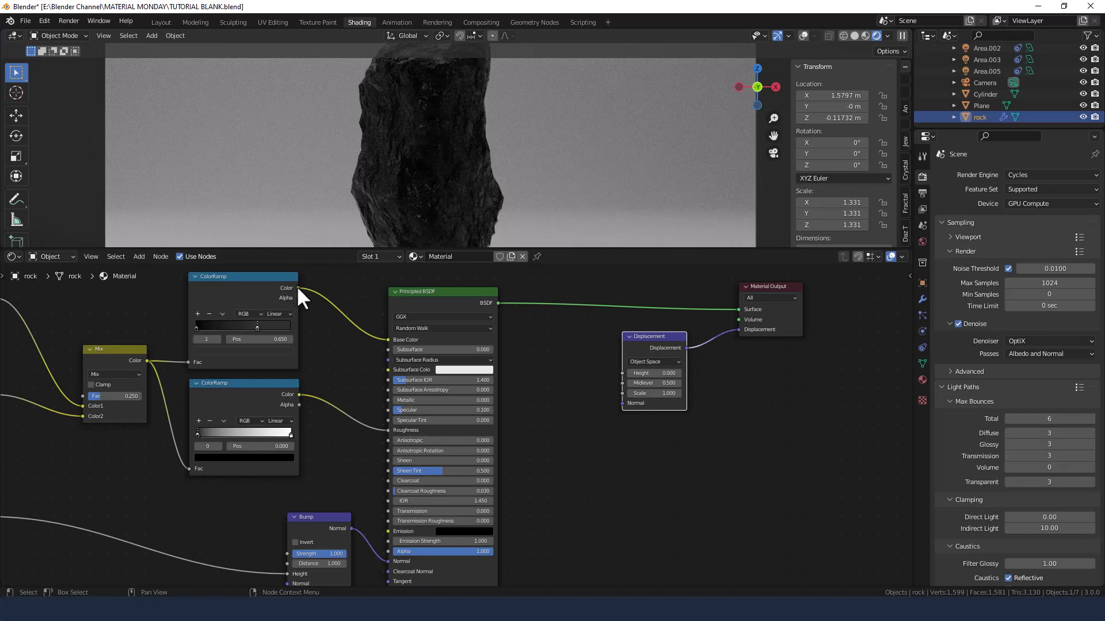
{"action": "left_click_drag", "start_coordinate": [297, 289], "coordinate": [622, 372]}
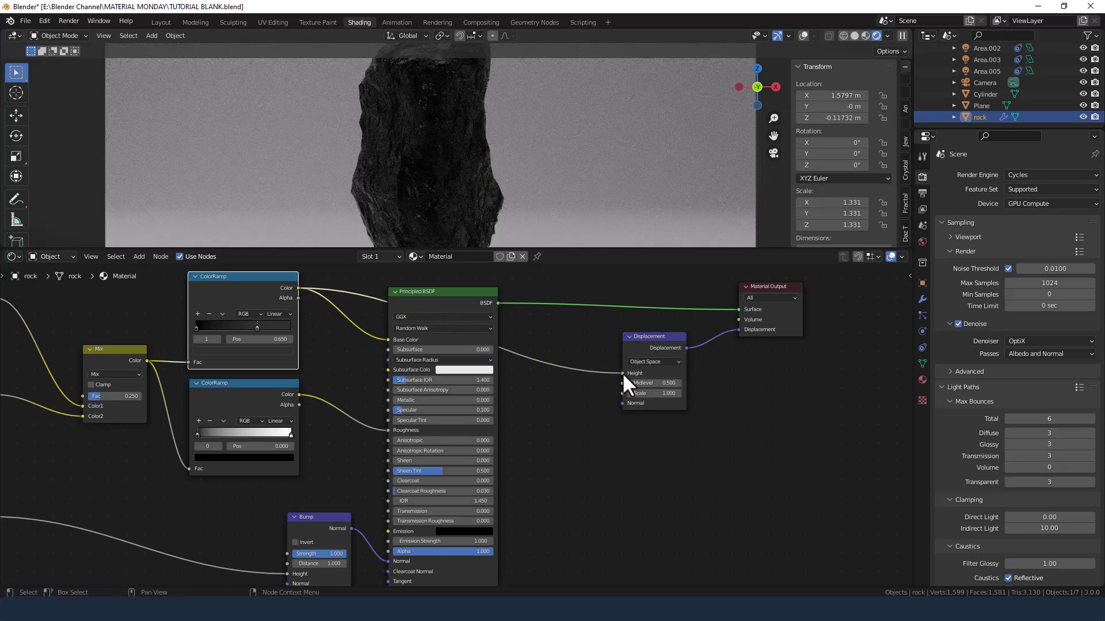
Insert a Math node set to Add on the link between the ColorRamp and the Displacement node's Height.
{"action": "key", "text": "shift+a"}
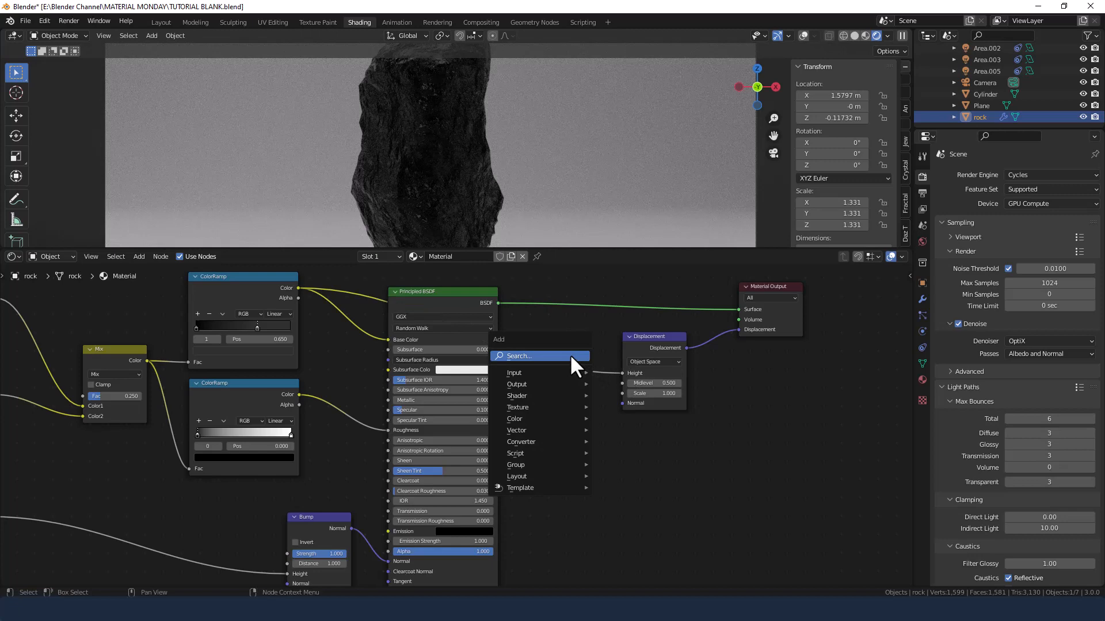
{"action": "type", "text": "mat"}
{"action": "key", "text": "Return"}
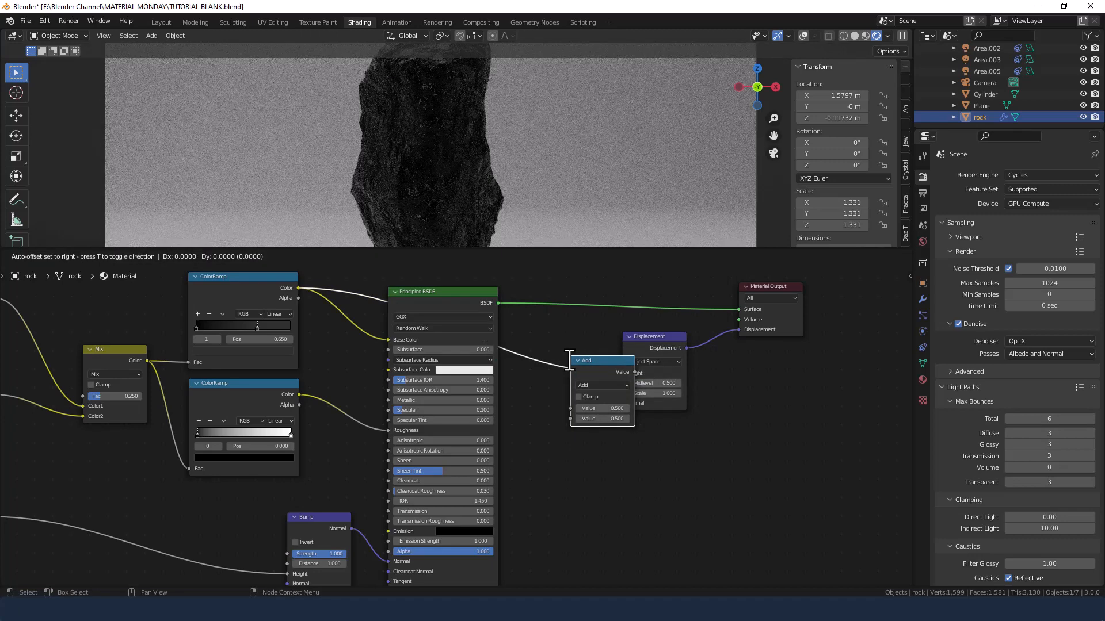
{"action": "left_click", "coordinate": [560, 358]}
{"action": "left_click", "coordinate": [554, 369]}
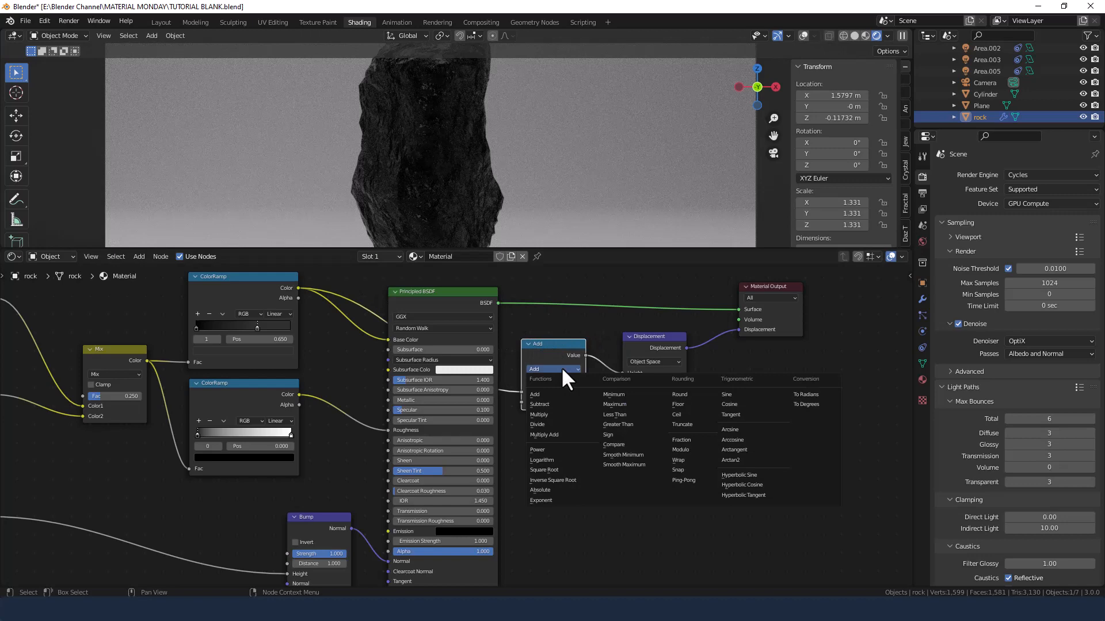
{"action": "left_click", "coordinate": [561, 394]}
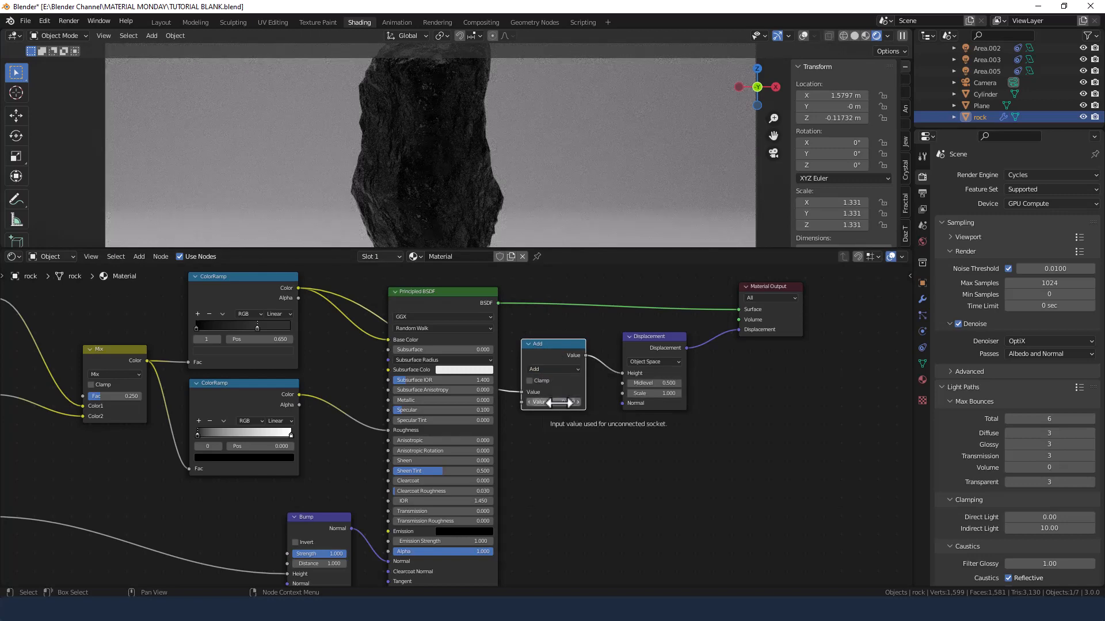
Set the Displacement node's Scale to 0.5.
{"action": "left_click", "coordinate": [662, 393]}
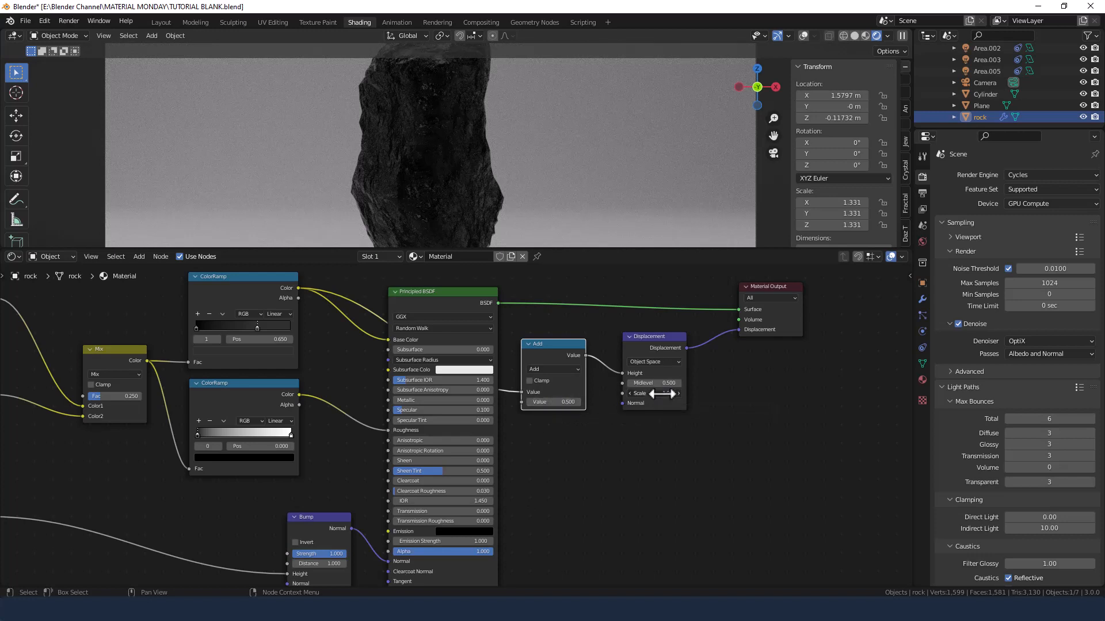
{"action": "type", "text": ".5"}
{"action": "key", "text": "Return"}
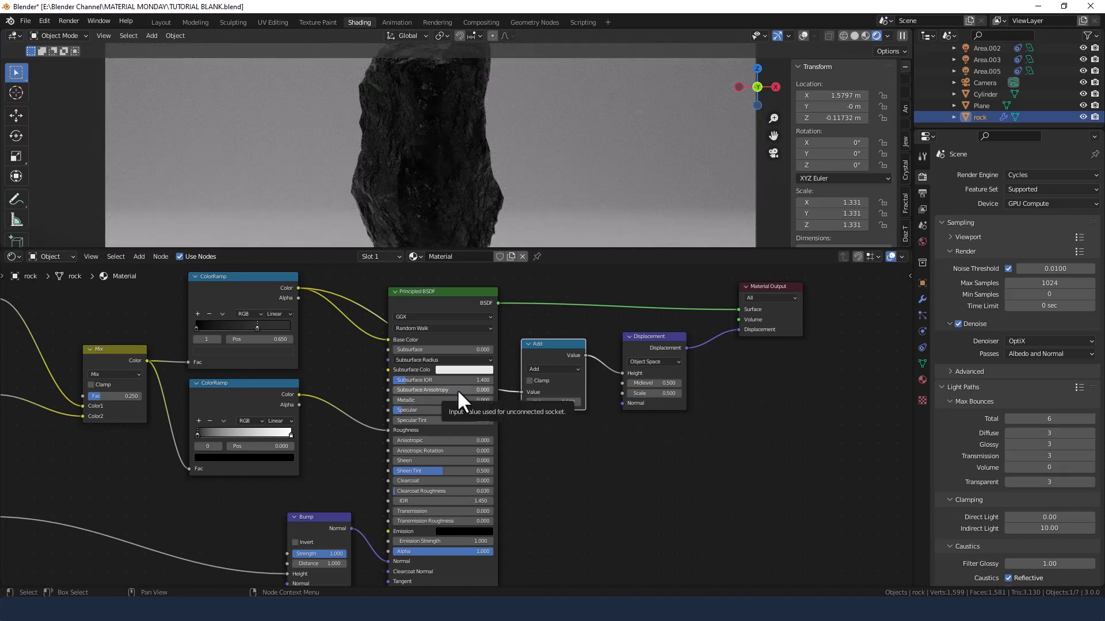
Review the finished node tree and the whole rock, and render the image.
{"action": "scroll", "coordinate": [437, 397], "scroll_direction": "down", "scroll_amount": 3}
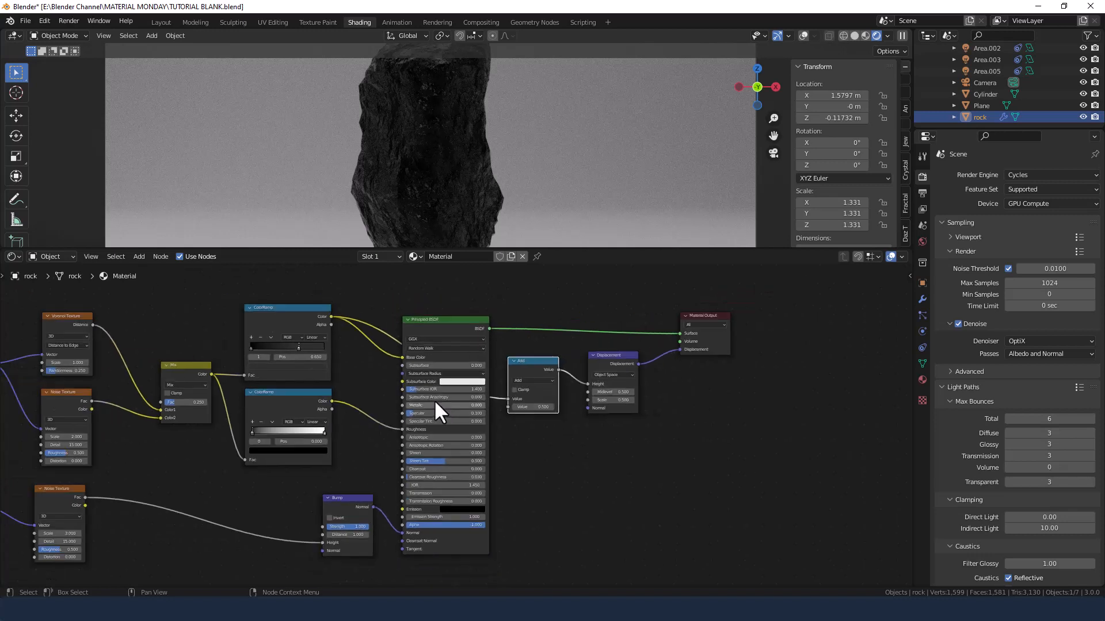
{"action": "middle_click_drag", "start_coordinate": [375, 382], "coordinate": [548, 355]}
{"action": "scroll", "coordinate": [543, 370], "scroll_direction": "down", "scroll_amount": 2}
{"action": "scroll", "coordinate": [548, 355], "scroll_direction": "up", "scroll_amount": 1}
{"action": "scroll", "coordinate": [547, 354], "scroll_direction": "up", "scroll_amount": 1}
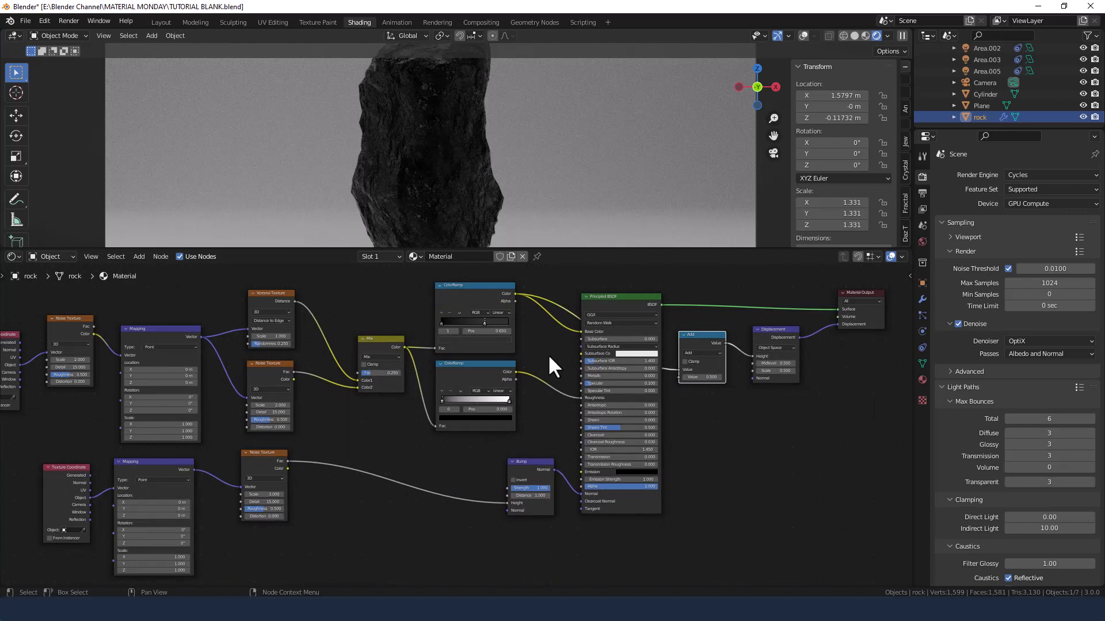
{"action": "scroll", "coordinate": [417, 134], "scroll_direction": "down", "scroll_amount": 2}
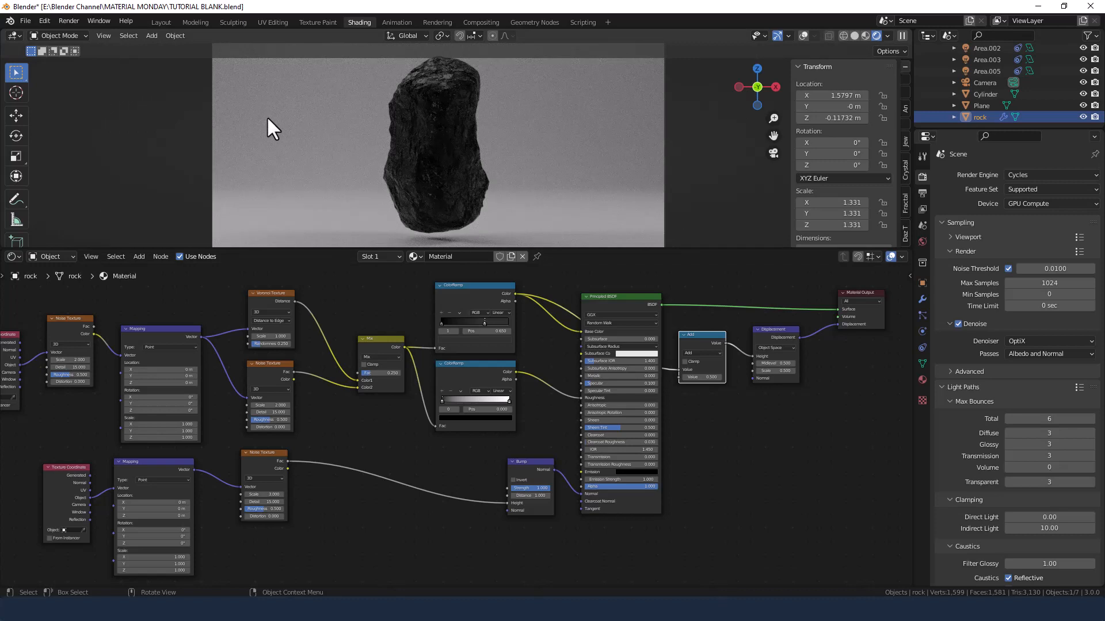
{"action": "left_click", "coordinate": [64, 16]}
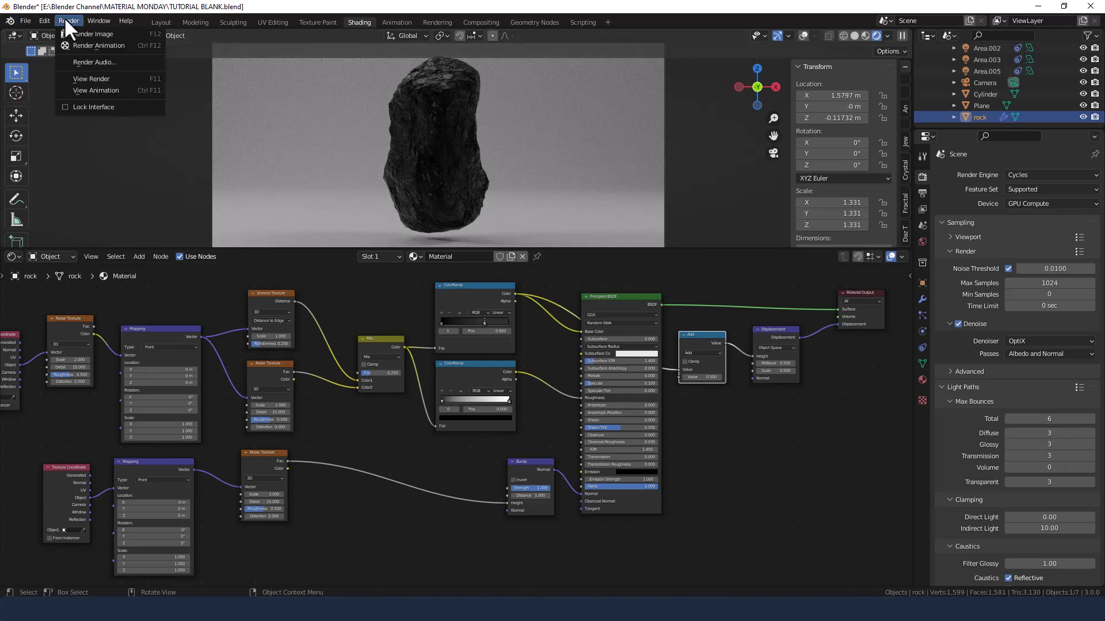
{"action": "left_click", "coordinate": [67, 29]}
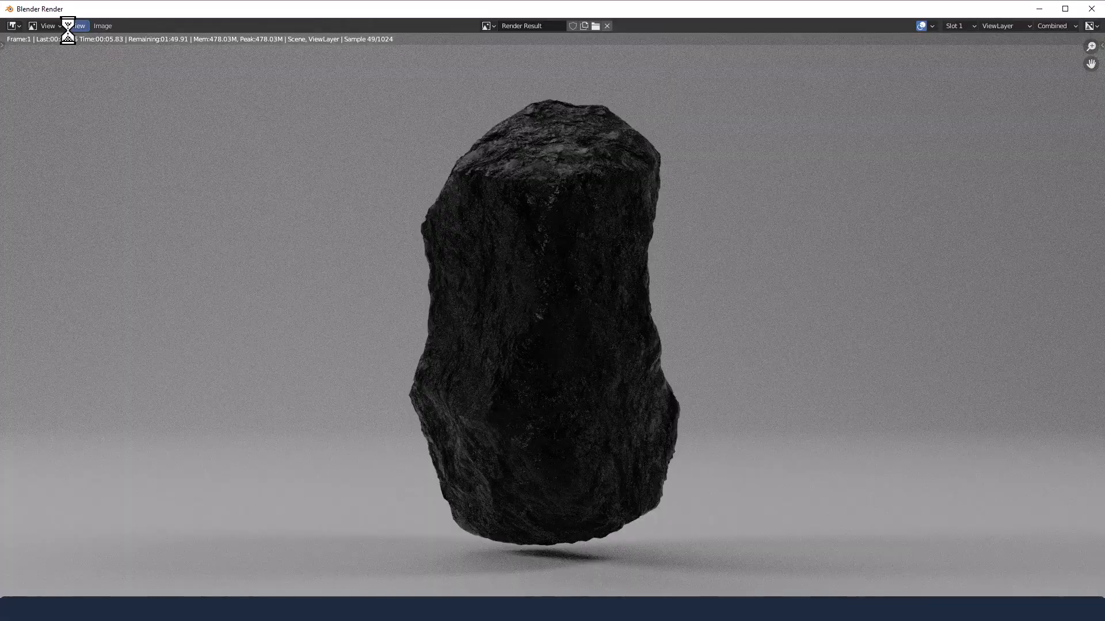